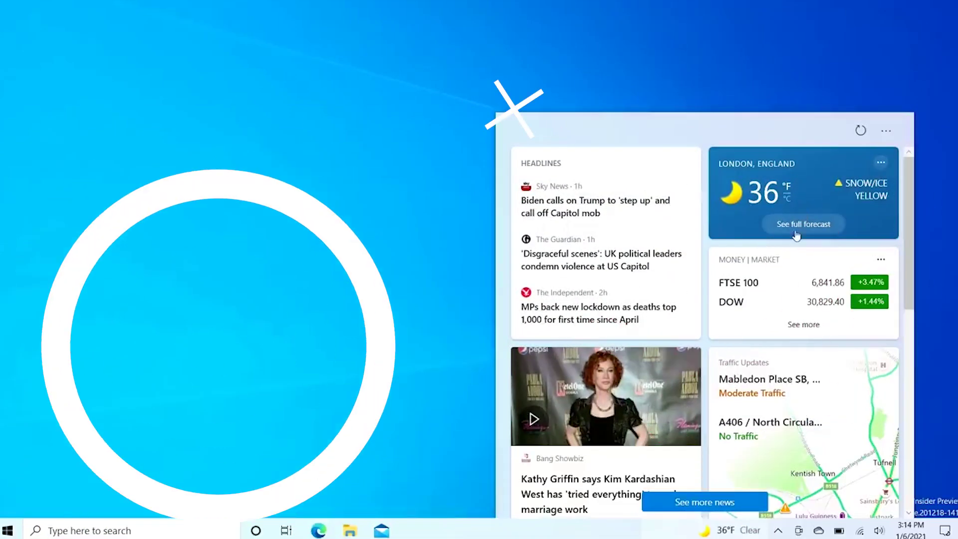
# Look through the headlines, weather, market and traffic cards in the taskbar news feed
pyautogui.scroll(-3, 800, 314)
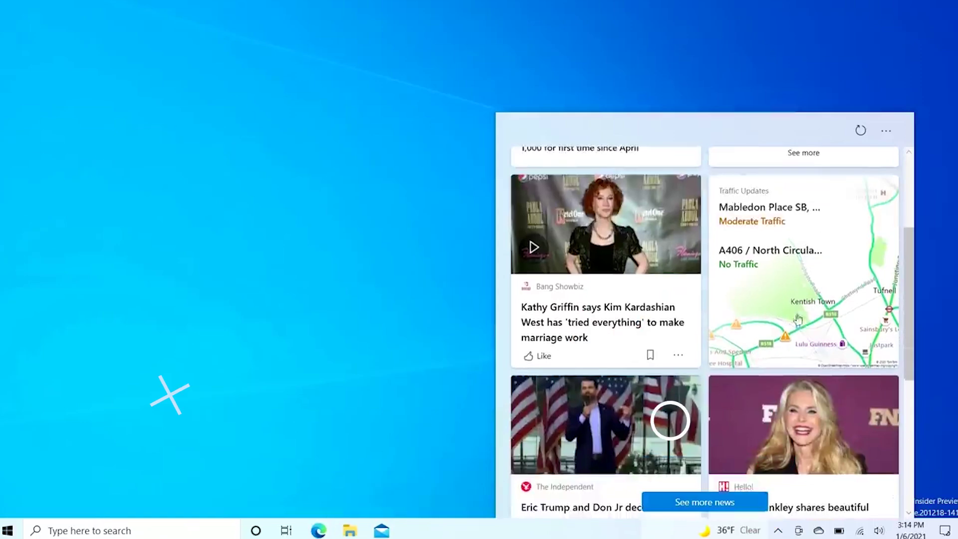
pyautogui.scroll(-7, 683, 352)
pyautogui.scroll(10, 683, 351)
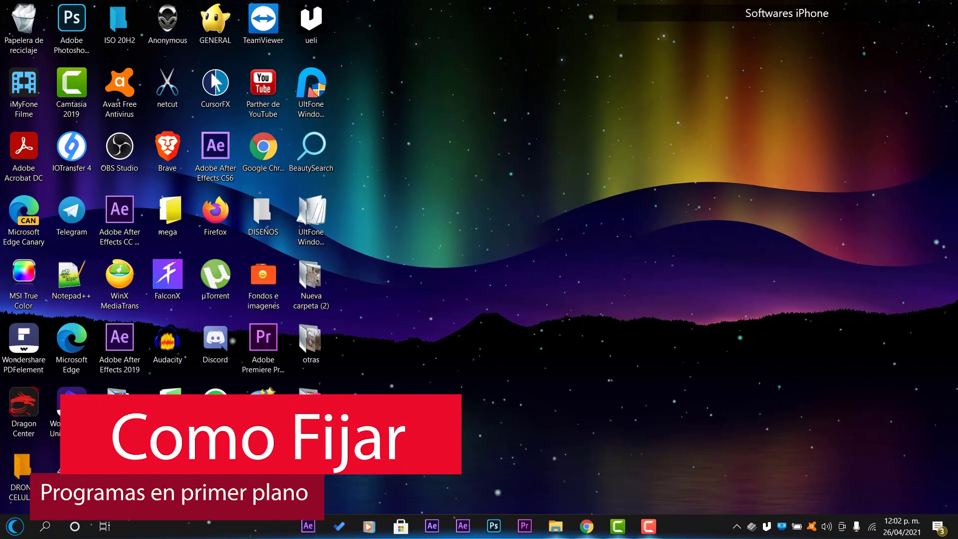
# Search Windows for Word and launch it
pyautogui.click(55, 527)
pyautogui.write('word')
pyautogui.click(126, 202)
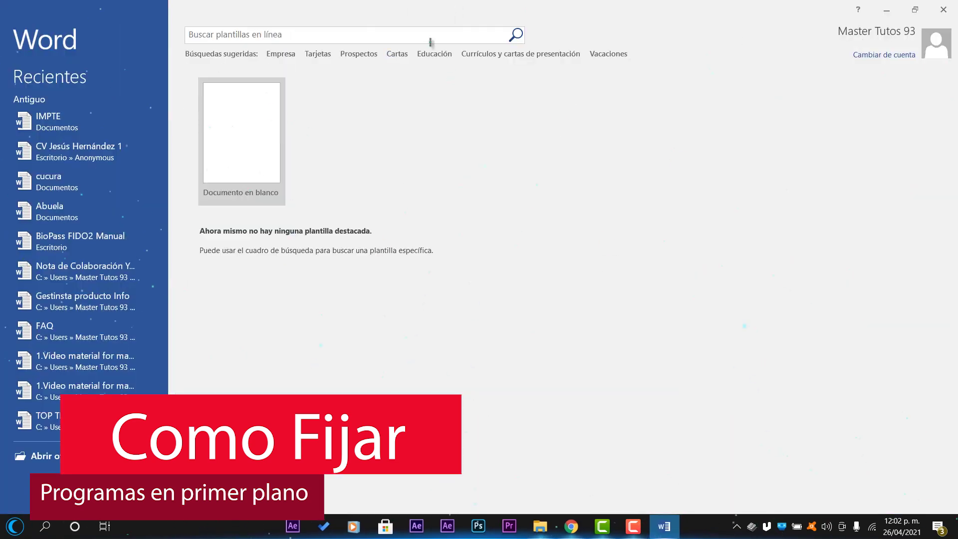
# Search Windows for Excel, launch Excel 2016 and shift its window aside so that Word shows behind it
pyautogui.click(46, 527)
pyautogui.write('excel')
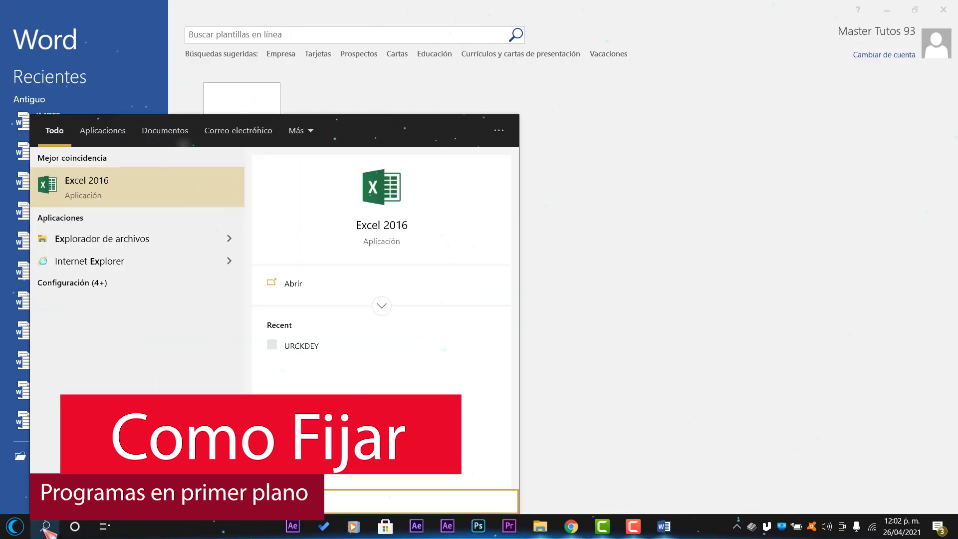
pyautogui.click(128, 194)
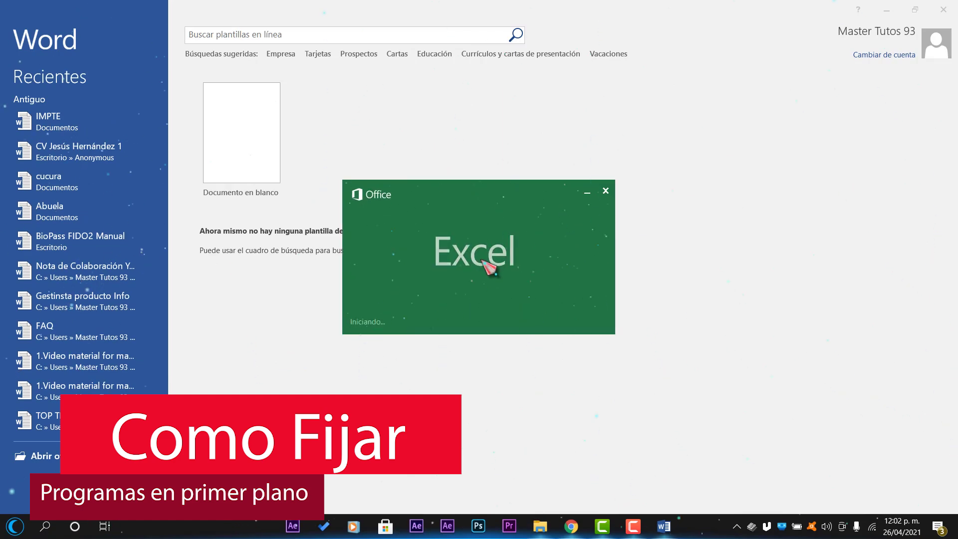
pyautogui.click(430, 18)
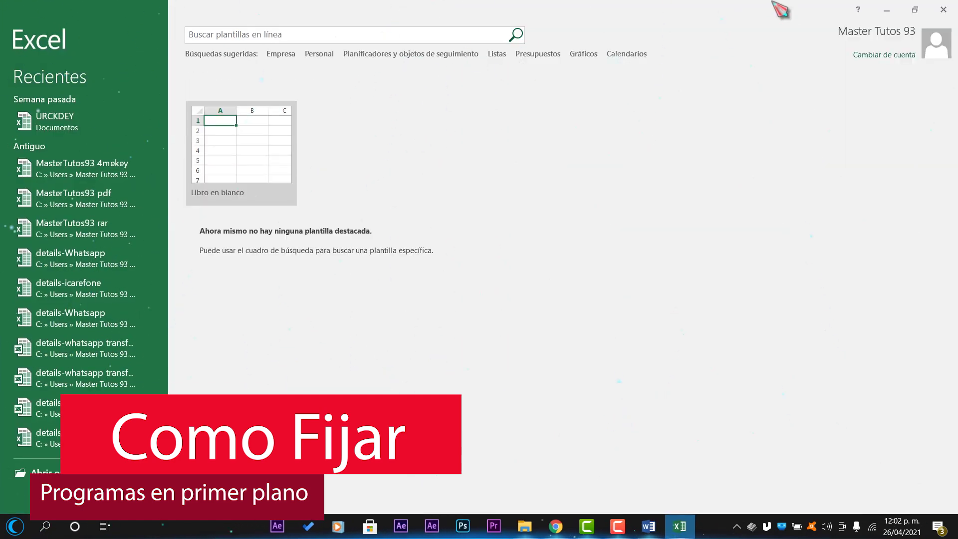
pyautogui.moveTo(696, 57); pyautogui.dragTo(683, 80)
# Create a blank document in Word and a blank workbook in Excel
pyautogui.click(277, 131)
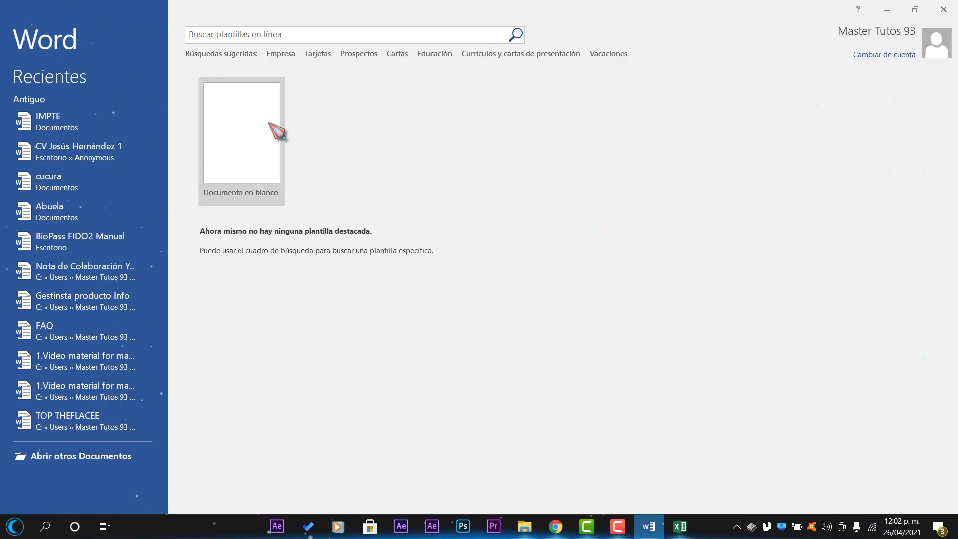
pyautogui.click(276, 131)
pyautogui.click(695, 530)
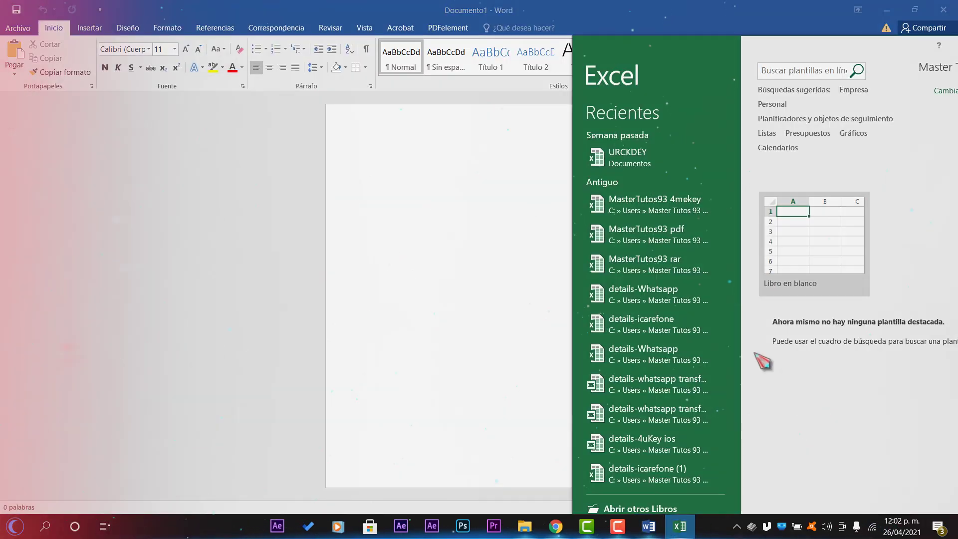
pyautogui.click(795, 231)
# Enter the sample text "dfdf" near the middle of the blank Word page
pyautogui.click(442, 162)
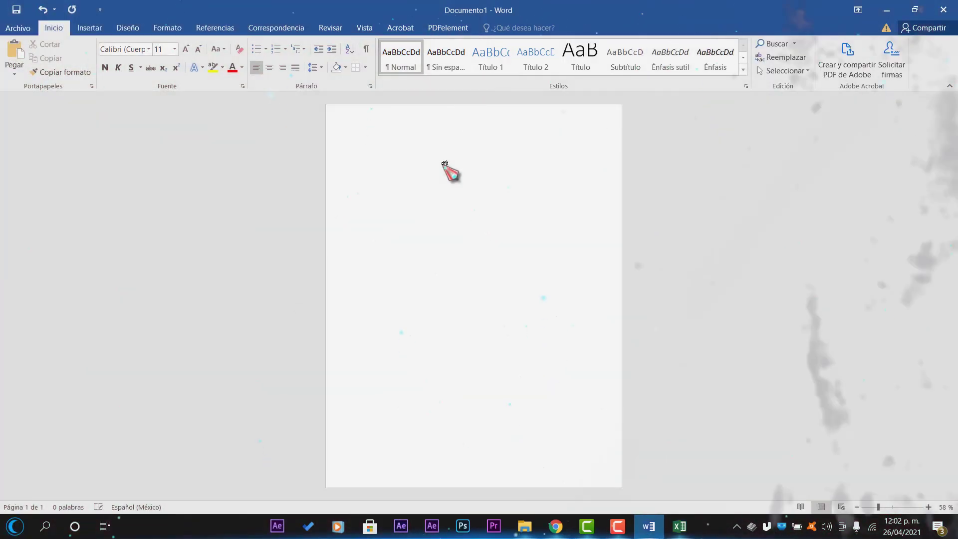
pyautogui.doubleClick(442, 162)
pyautogui.write('dfdf')
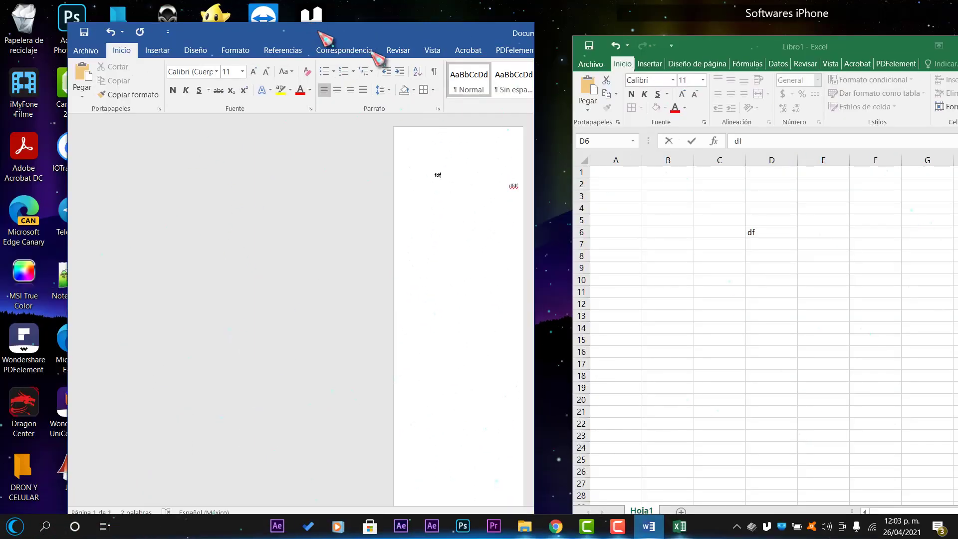
# Maximize the Word and Excel windows and minimize both to show the desktop
pyautogui.click(494, 34)
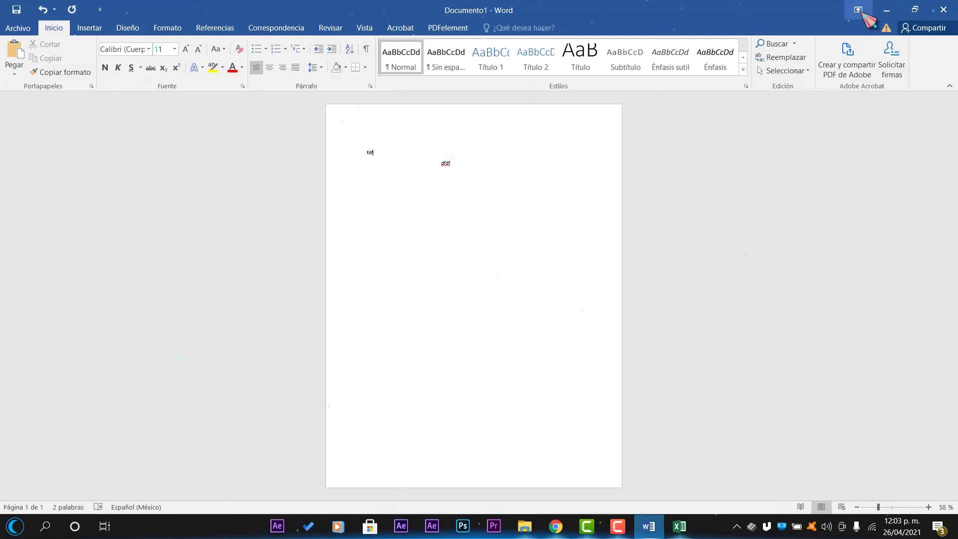
pyautogui.click(863, 10)
pyautogui.doubleClick(922, 40)
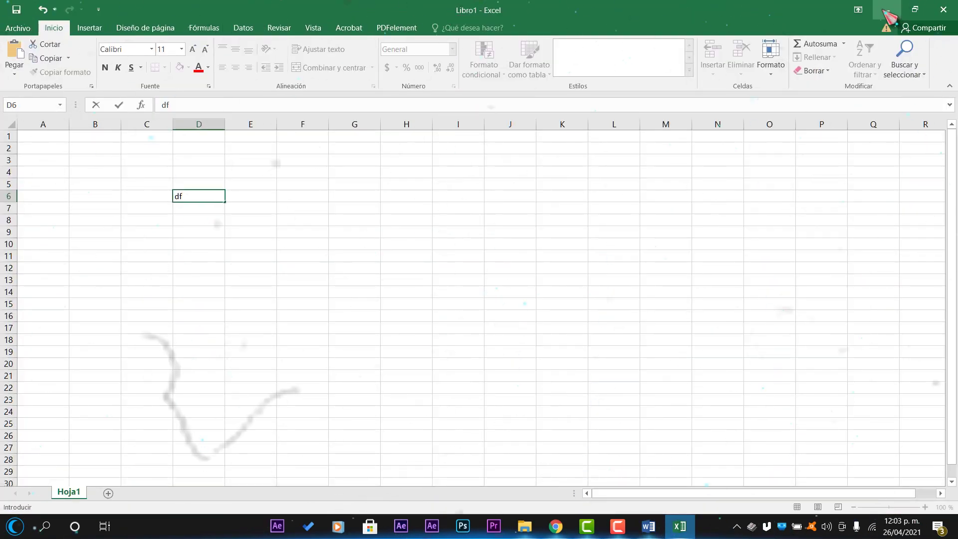
pyautogui.click(886, 10)
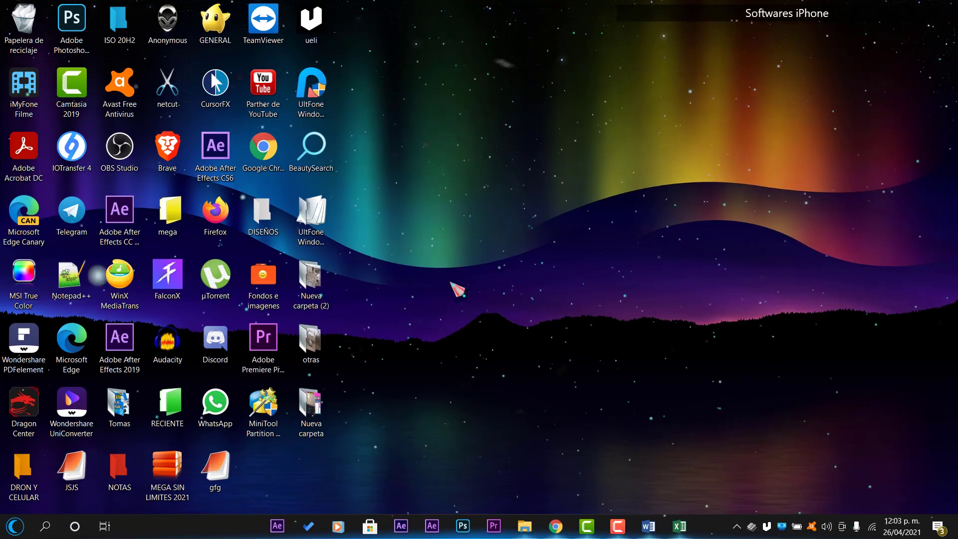
# Restore the Excel workbook and snap its window to the left half of the desktop
pyautogui.click(678, 527)
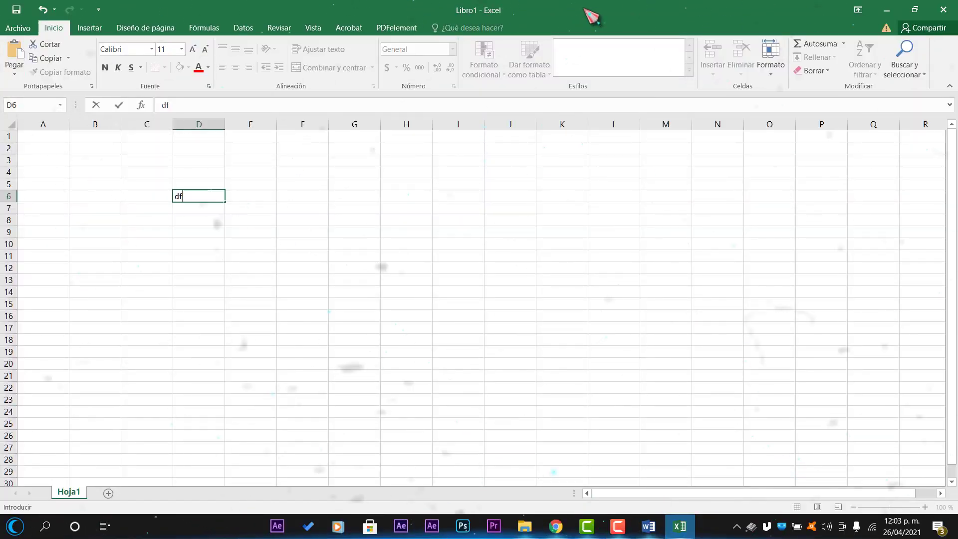
pyautogui.click(738, 526)
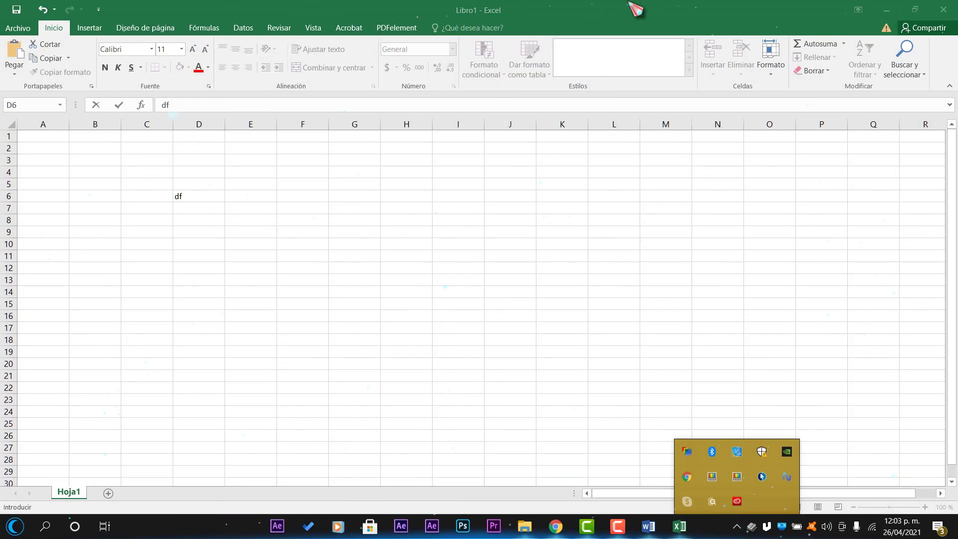
pyautogui.moveTo(658, 17); pyautogui.dragTo(285, 49)
pyautogui.press('super+Left')
pyautogui.click(665, 295)
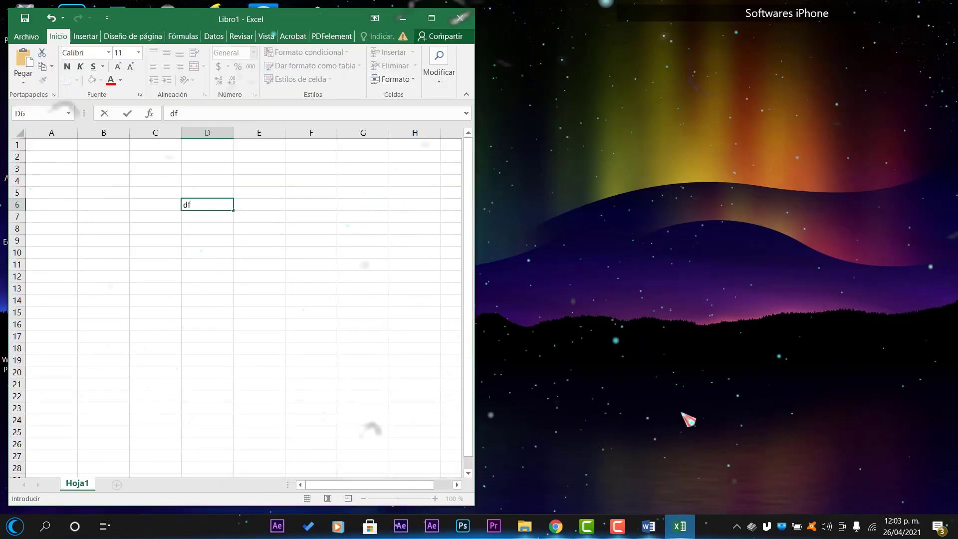
# Restore the Word document and snap its window to the right half, beside Excel
pyautogui.click(659, 524)
pyautogui.moveTo(698, 6); pyautogui.dragTo(667, 32)
pyautogui.press('super+Right')
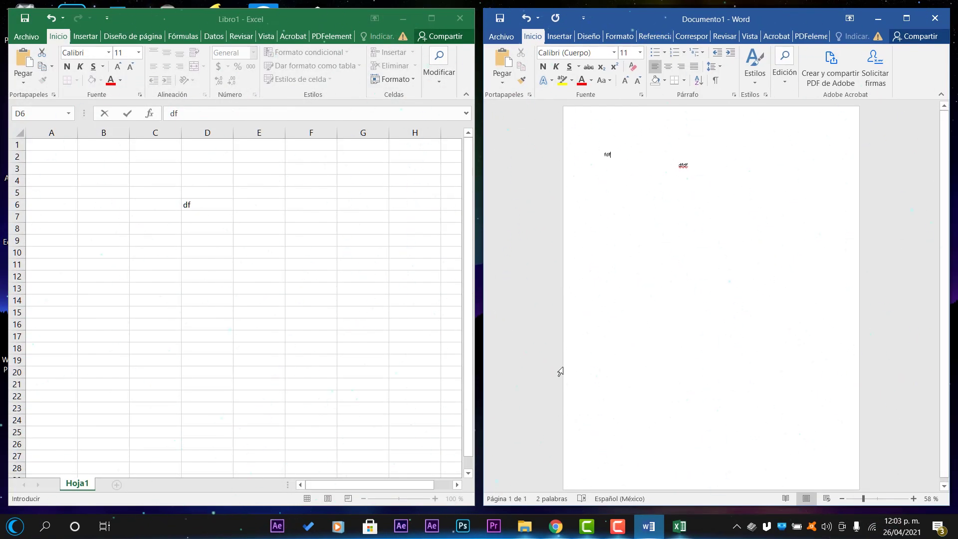
# Switch to Chrome's topmostfriend GitHub release page and minimize the Excel and Word windows covering it
pyautogui.moveTo(556, 526)
pyautogui.click(626, 444)
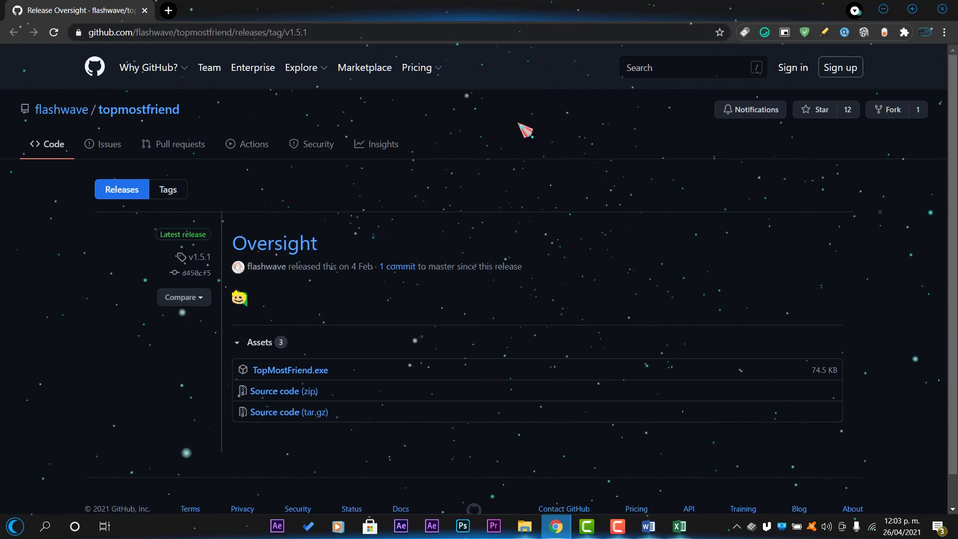
pyautogui.click(653, 533)
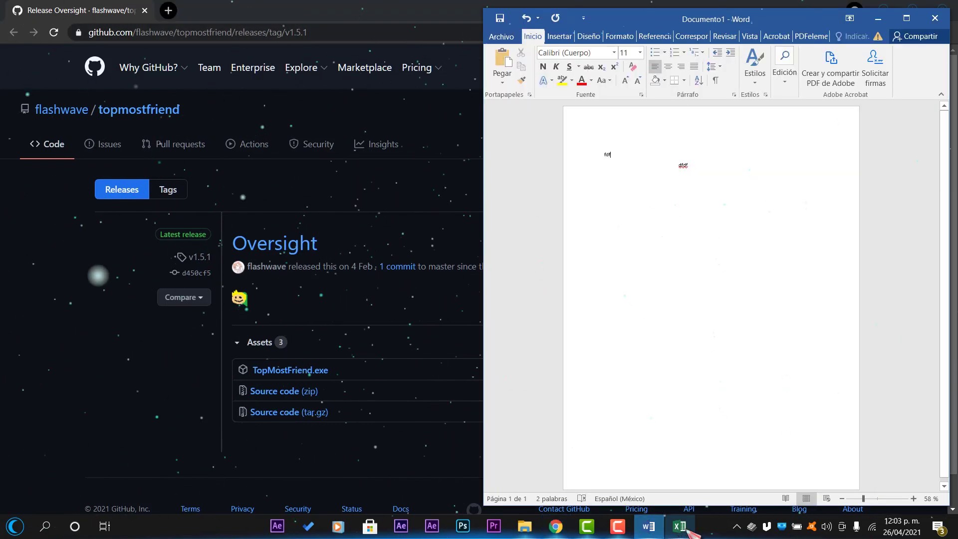
pyautogui.click(684, 530)
pyautogui.click(403, 19)
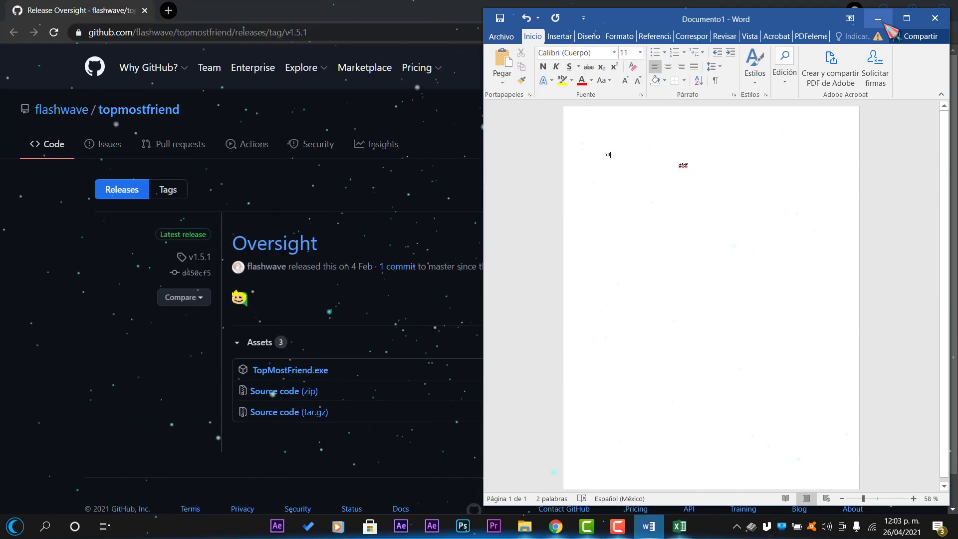
pyautogui.click(877, 19)
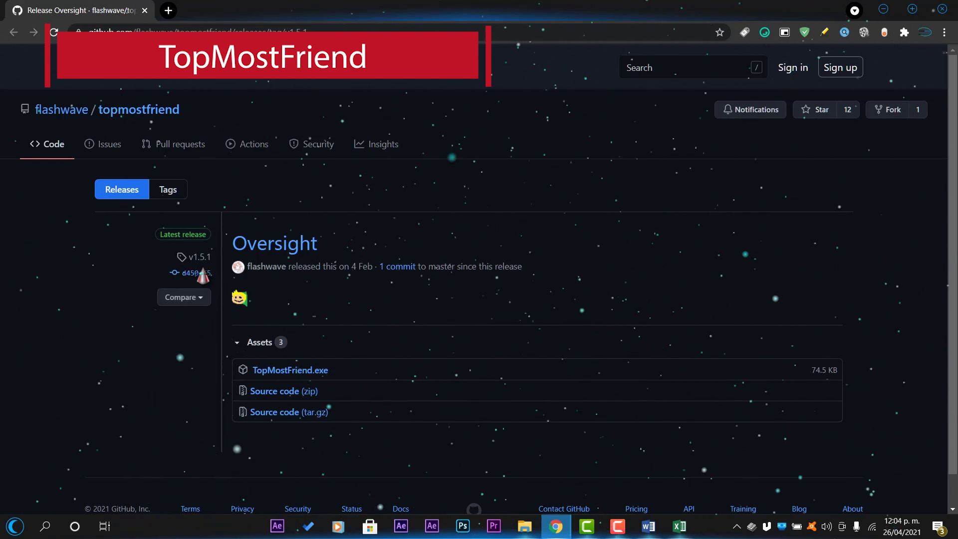
# Download TopMostFriend.exe from the release assets and minimize the browser
pyautogui.scroll(-1, 444, 315)
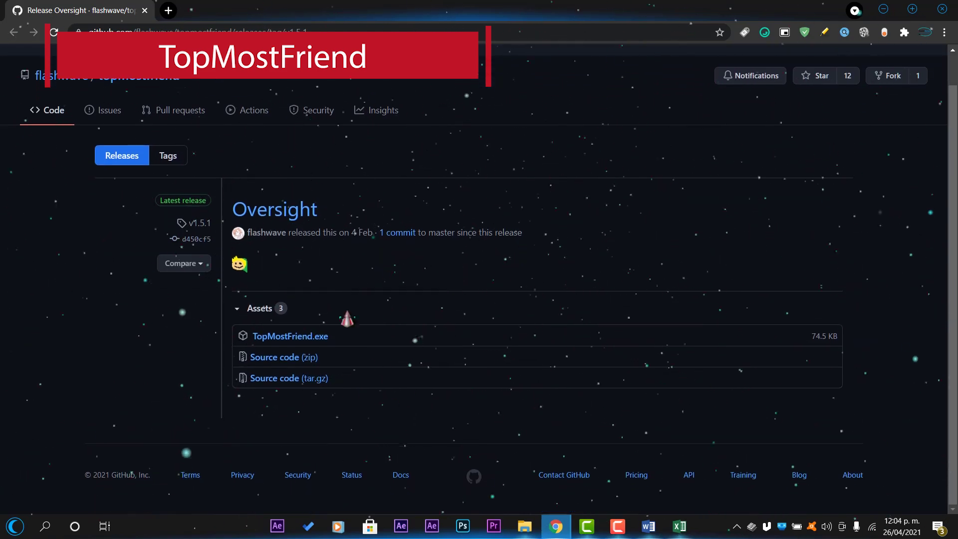
pyautogui.click(286, 337)
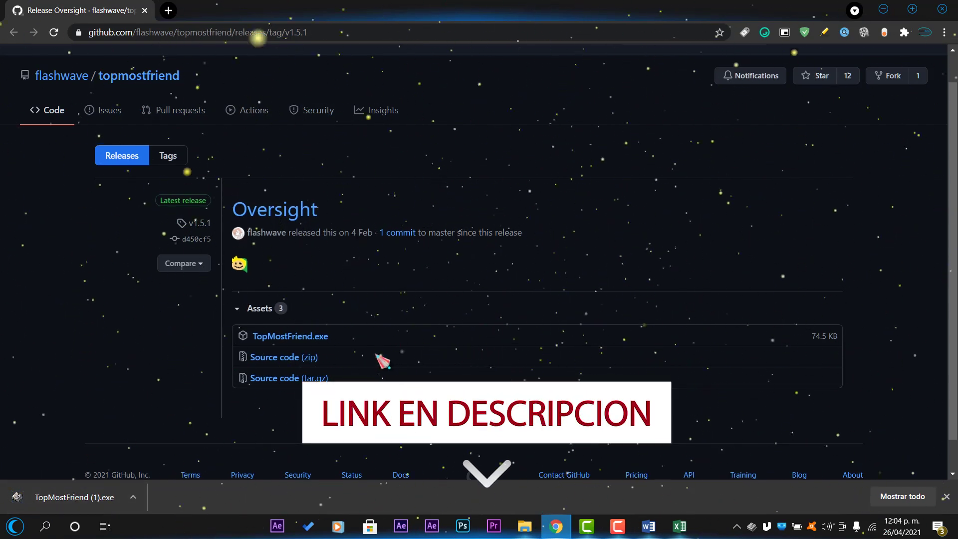
pyautogui.click(882, 9)
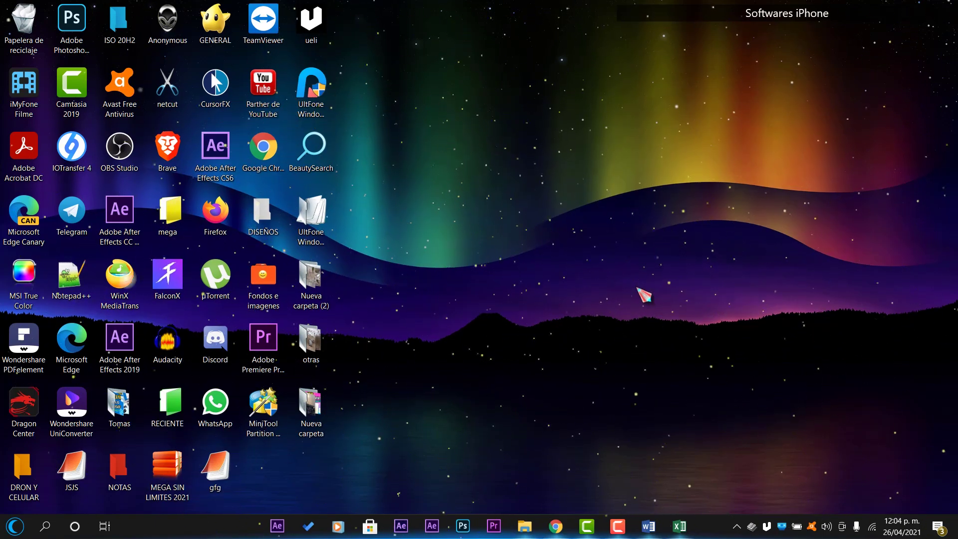
# View TopMostFriend's list of open windows, close it and minimize MiniTool Partition Wizard
pyautogui.click(750, 526)
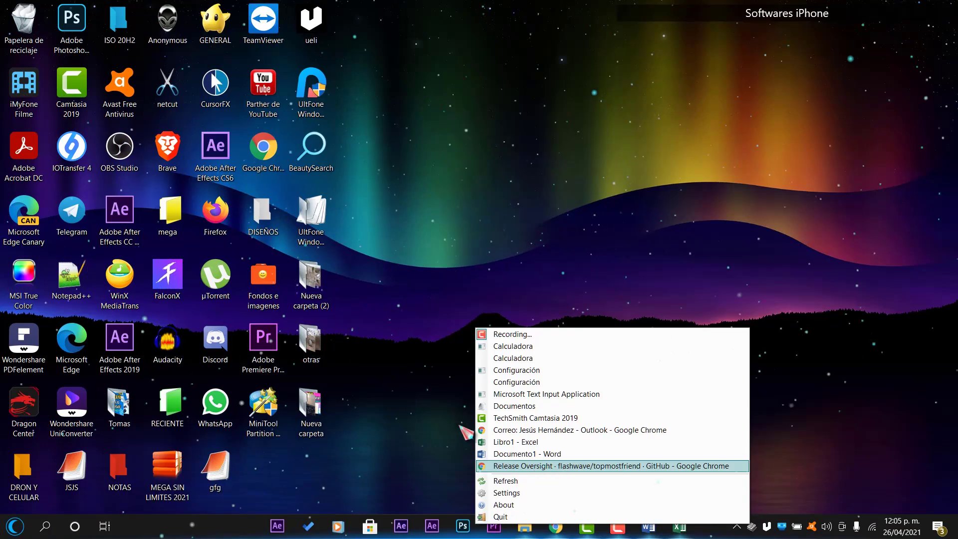
pyautogui.click(406, 387)
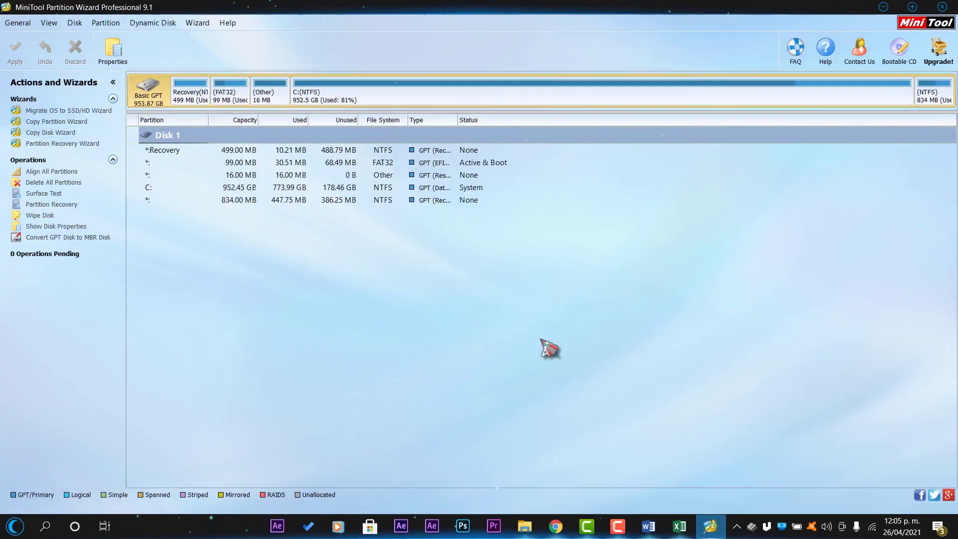
pyautogui.click(884, 7)
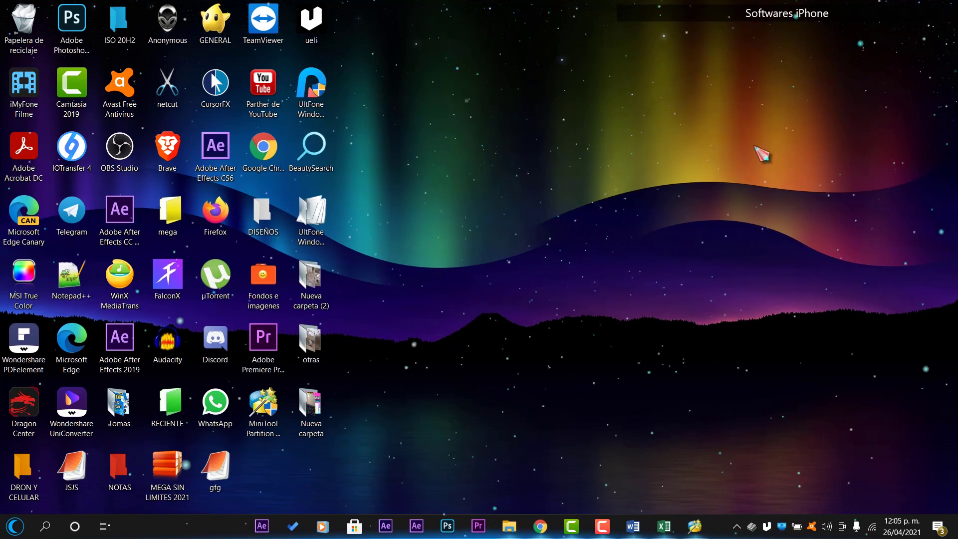
# Pin the Documento1 - Word window on top with TopMostFriend and check its entry in the window list
pyautogui.click(751, 530)
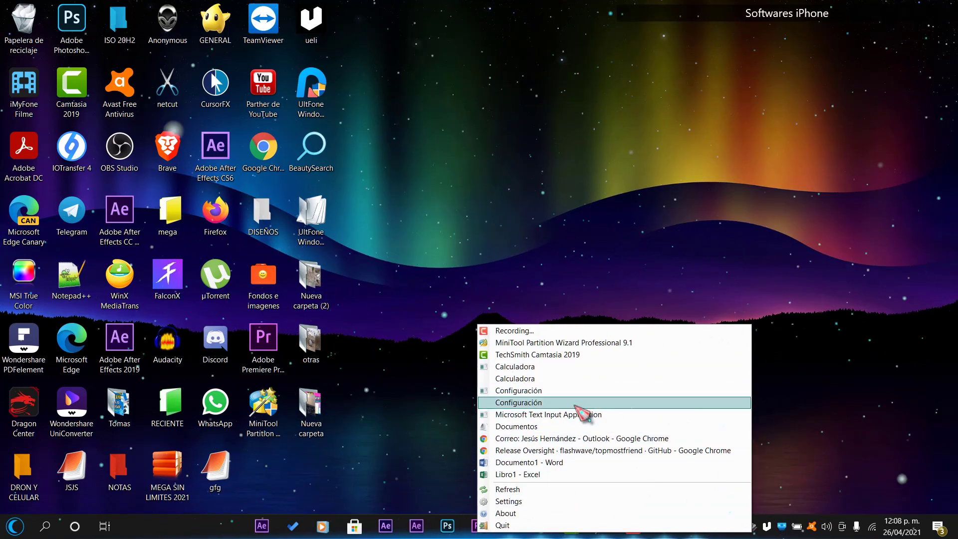
pyautogui.click(519, 462)
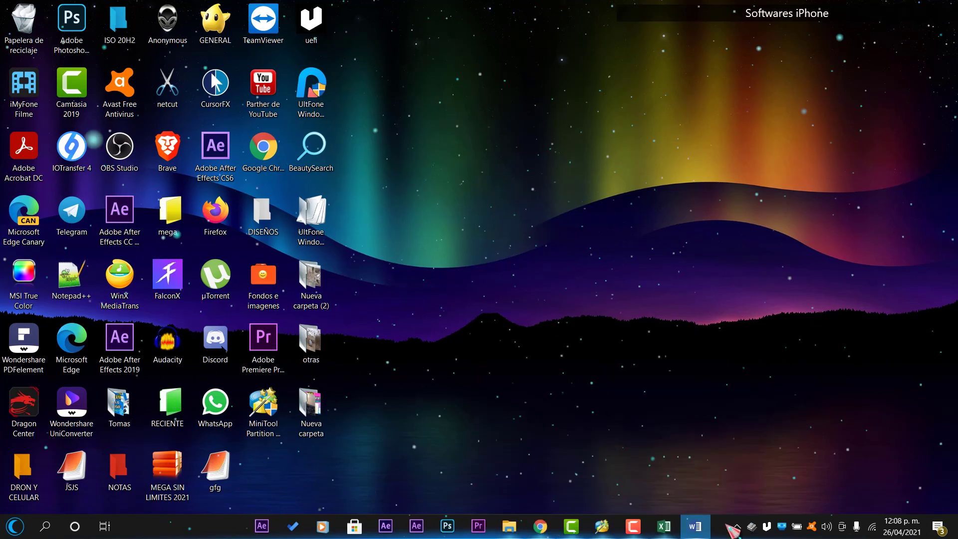
pyautogui.click(749, 529)
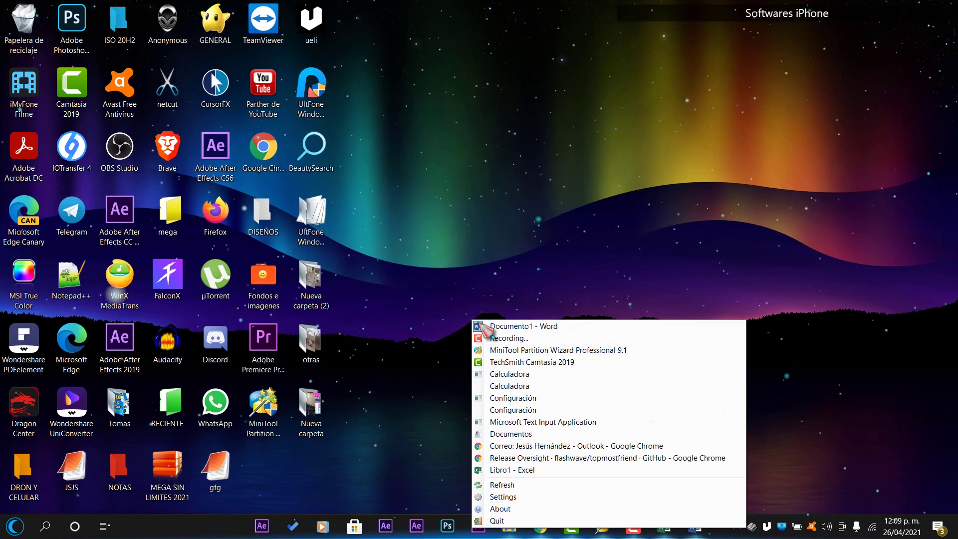
pyautogui.click(486, 327)
# Bring up the pinned Word document together with Chrome, and move the reduced Word window over the right part of the page
pyautogui.click(698, 532)
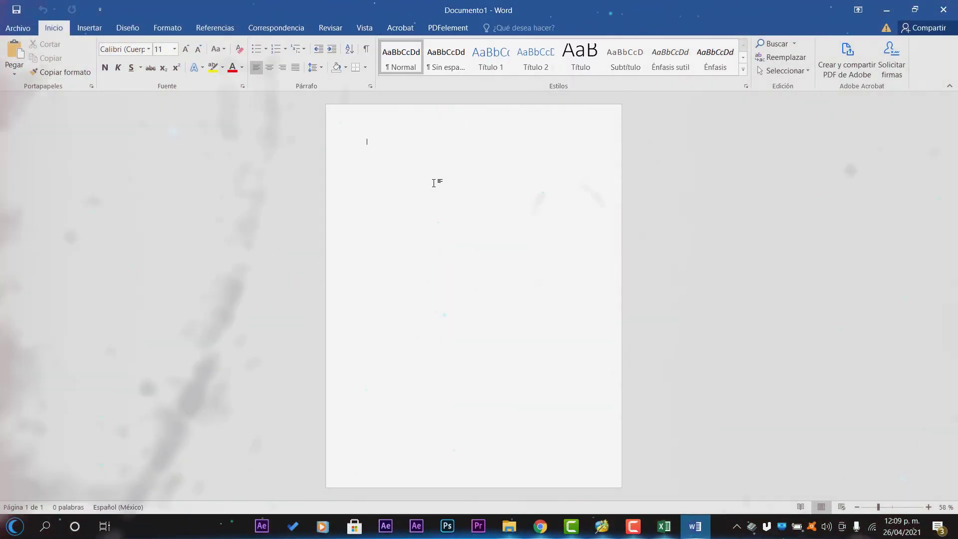
pyautogui.moveTo(540, 526)
pyautogui.click(603, 469)
pyautogui.moveTo(765, 6); pyautogui.dragTo(531, 101)
pyautogui.moveTo(476, 80); pyautogui.dragTo(755, 77)
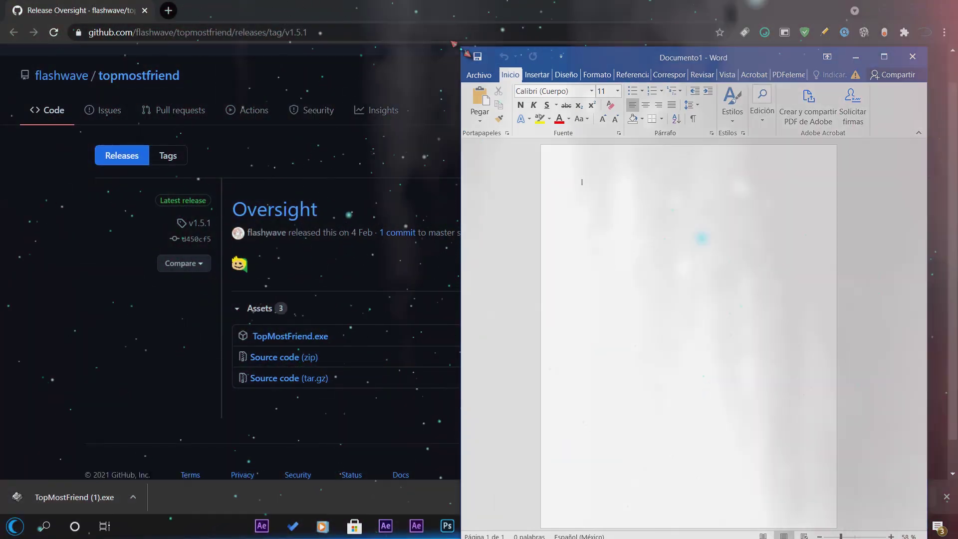
pyautogui.moveTo(453, 43); pyautogui.dragTo(641, 133)
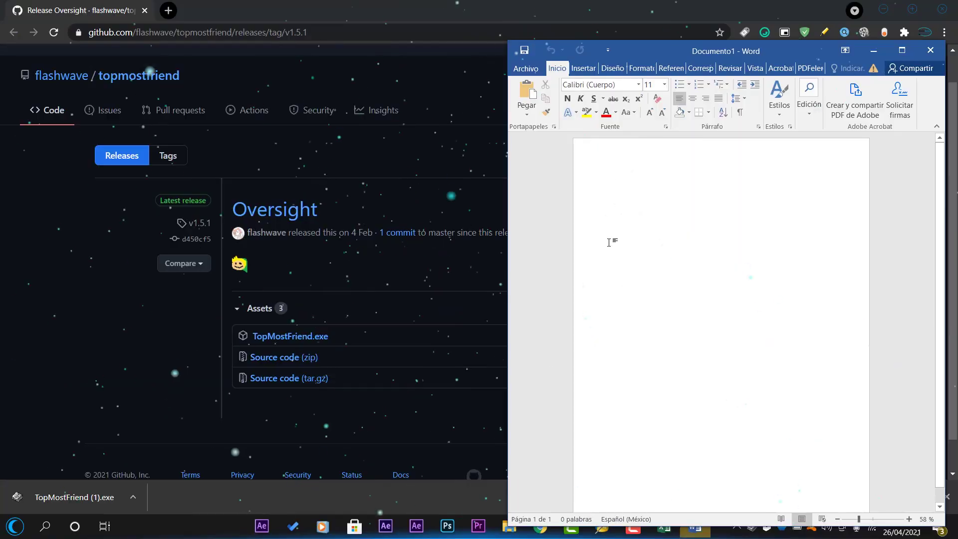
# Open a new Google tab in Chrome behind the pinned Word window and return focus to the document
pyautogui.click(351, 177)
pyautogui.click(168, 10)
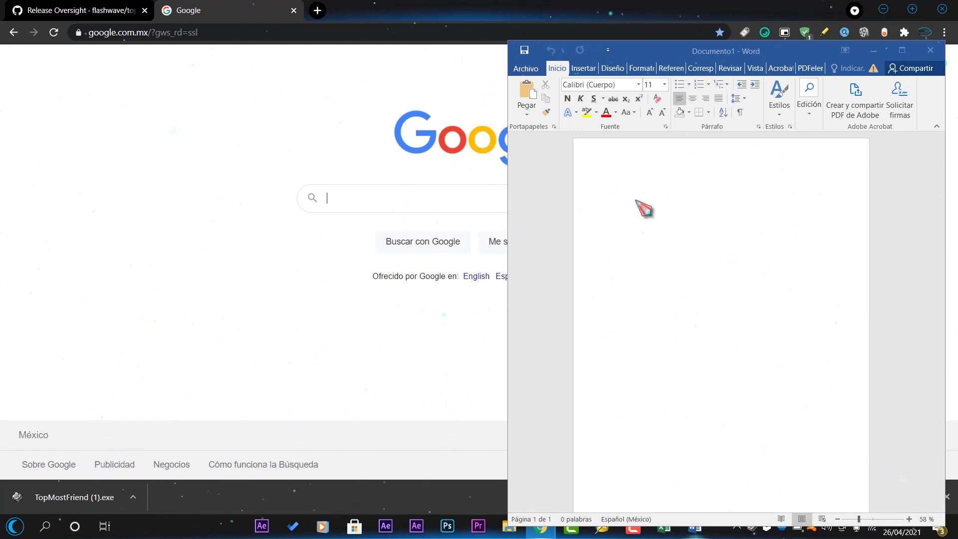
pyautogui.click(628, 168)
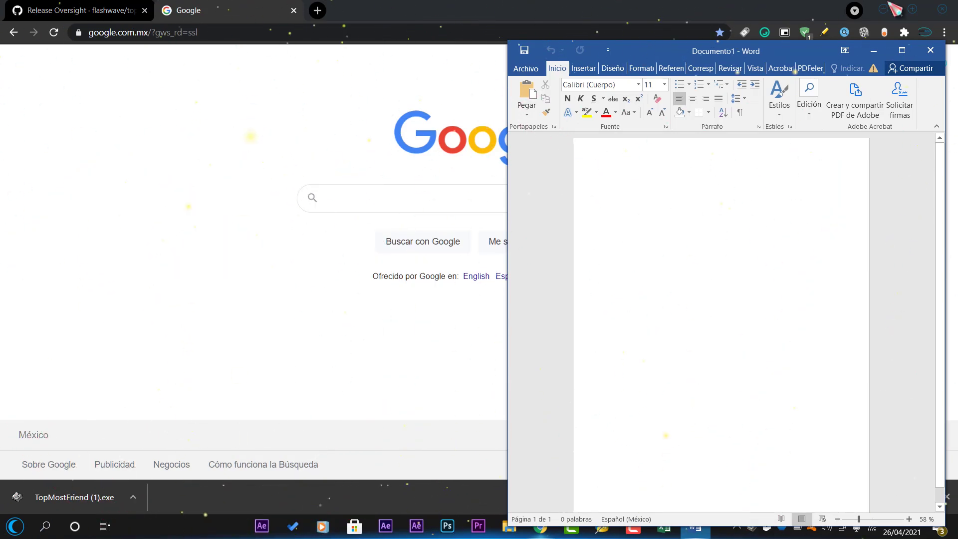
# Maximize the pinned Word window, release it from always-on-top in TopMostFriend and minimize it
pyautogui.click(900, 53)
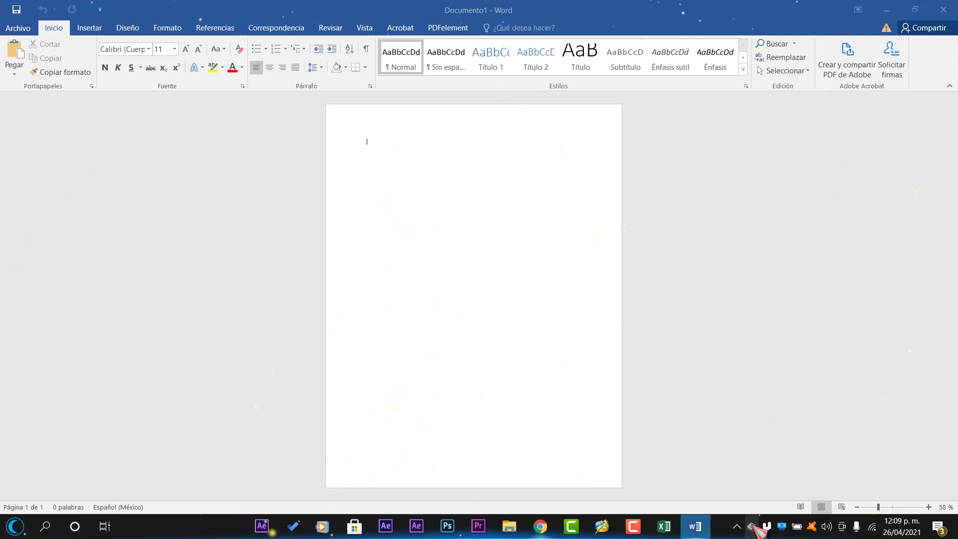
pyautogui.rightClick(750, 526)
pyautogui.click(486, 325)
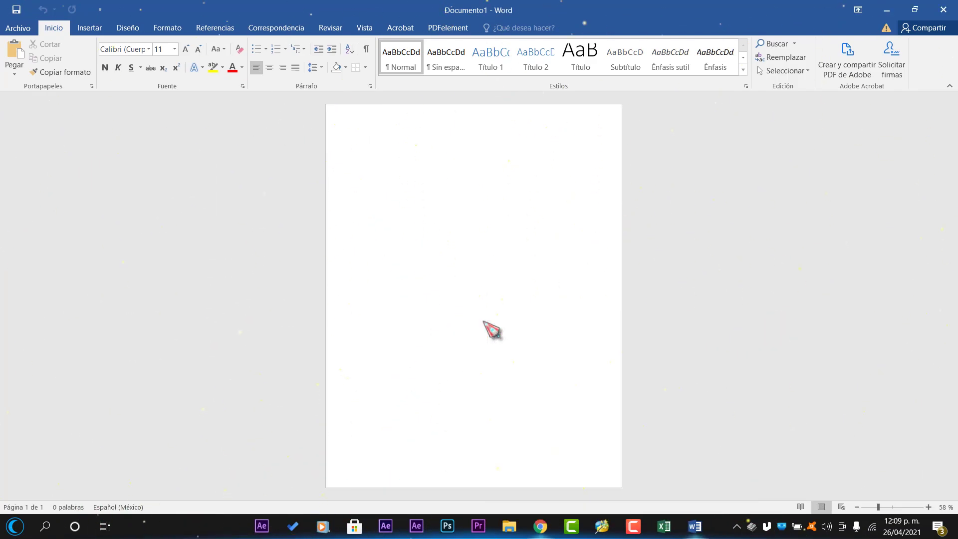
pyautogui.click(886, 19)
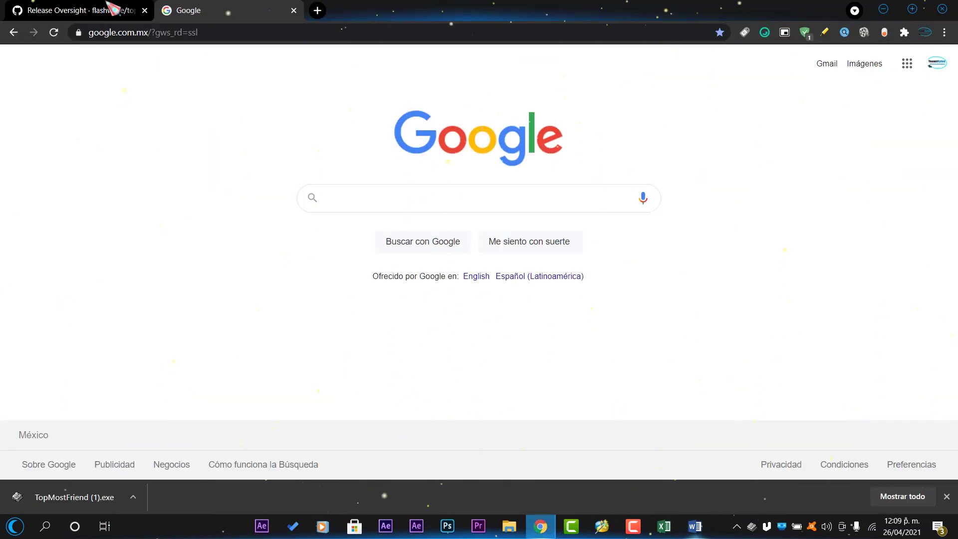
# Switch between Chrome's GitHub and Google tabs with Word unpinned, close the downloads bar and minimize Chrome
pyautogui.hotkey('ctrl', 'Tab')
pyautogui.click(695, 526)
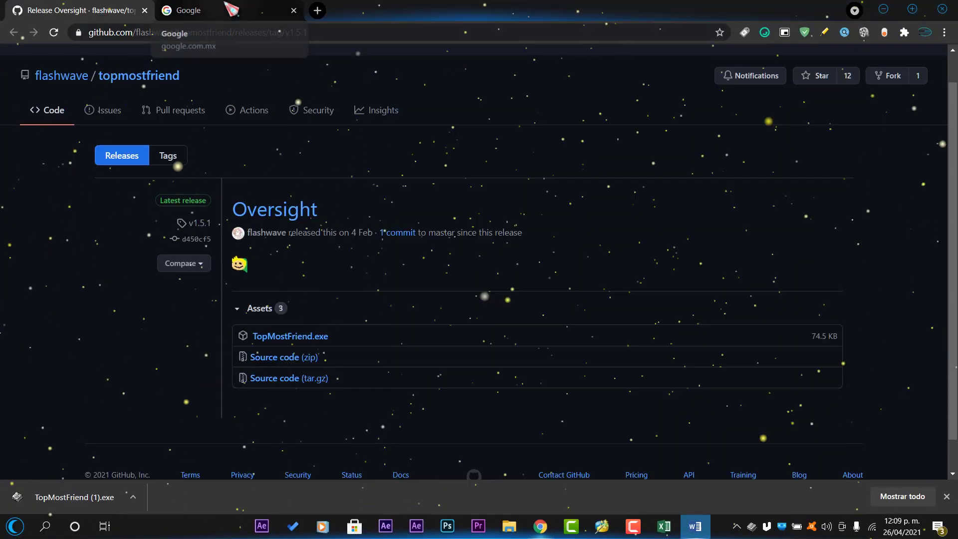
pyautogui.click(224, 4)
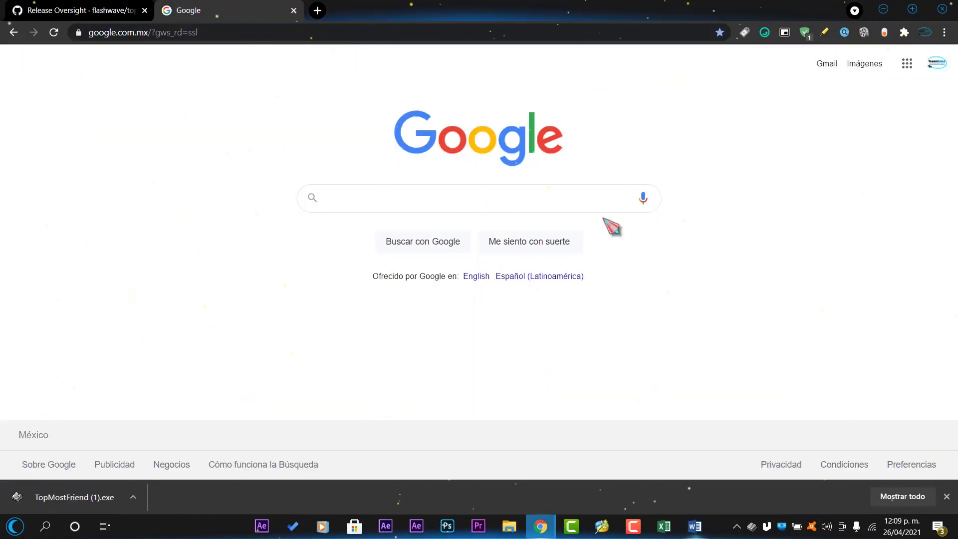
pyautogui.click(946, 496)
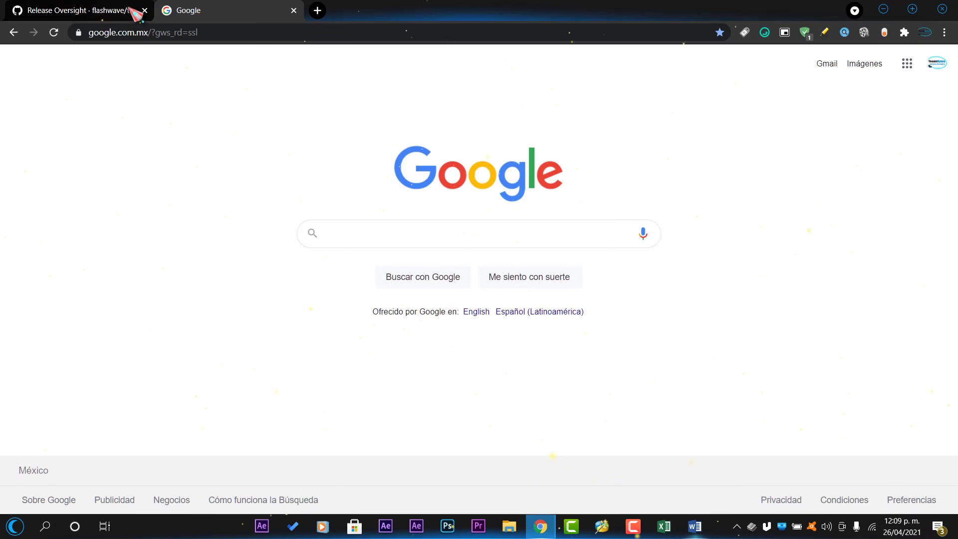
pyautogui.click(133, 14)
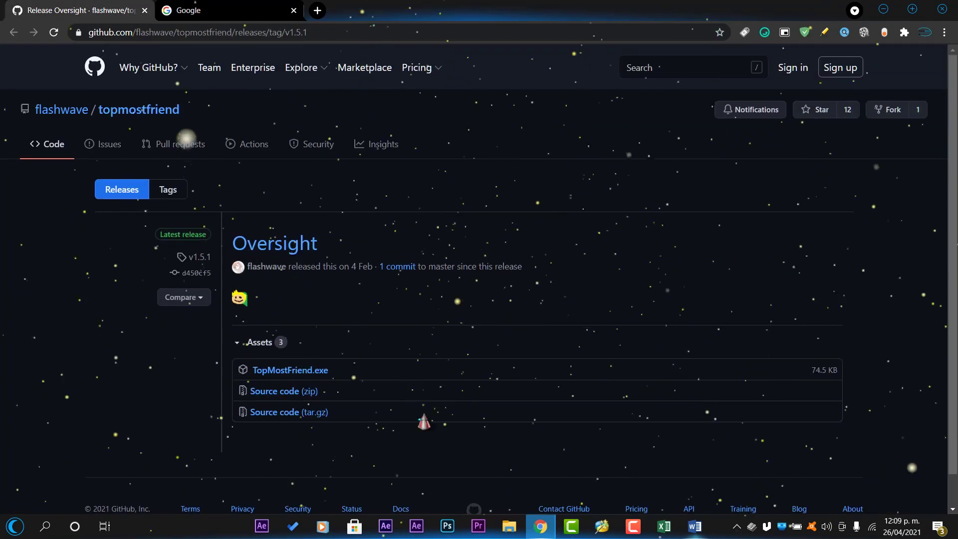
pyautogui.click(207, 9)
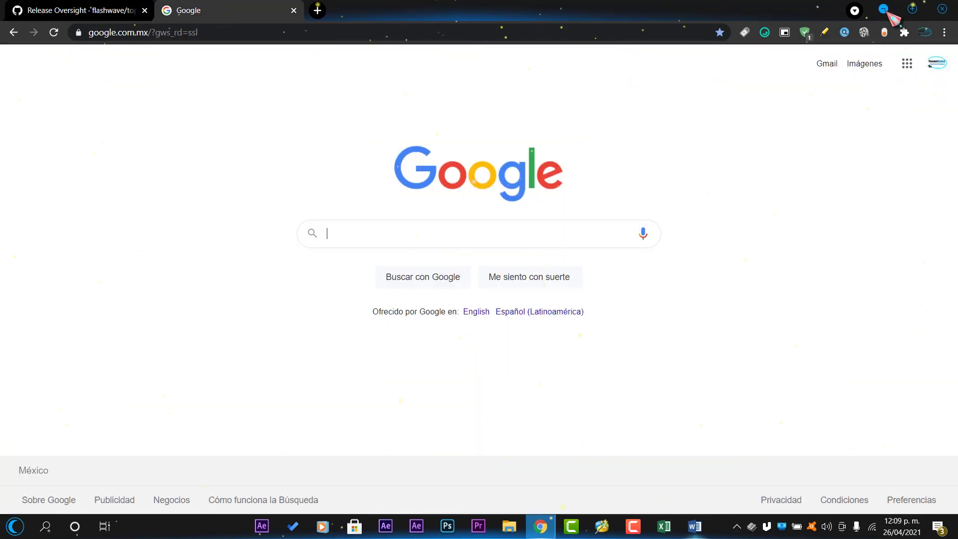
pyautogui.click(884, 10)
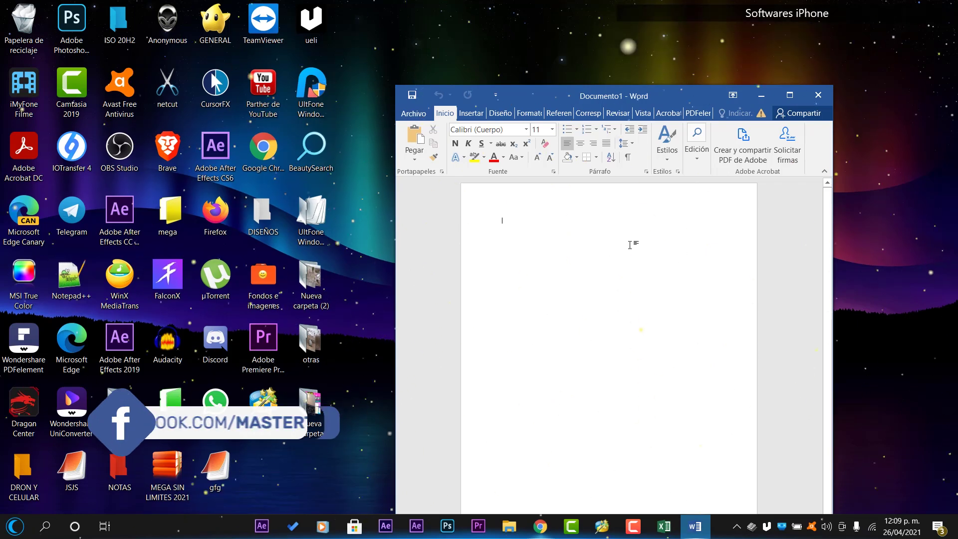
# Pin the reduced Documento1 - Word window on top with TopMostFriend and move it to the upper part of the desktop
pyautogui.middleClick(748, 507)
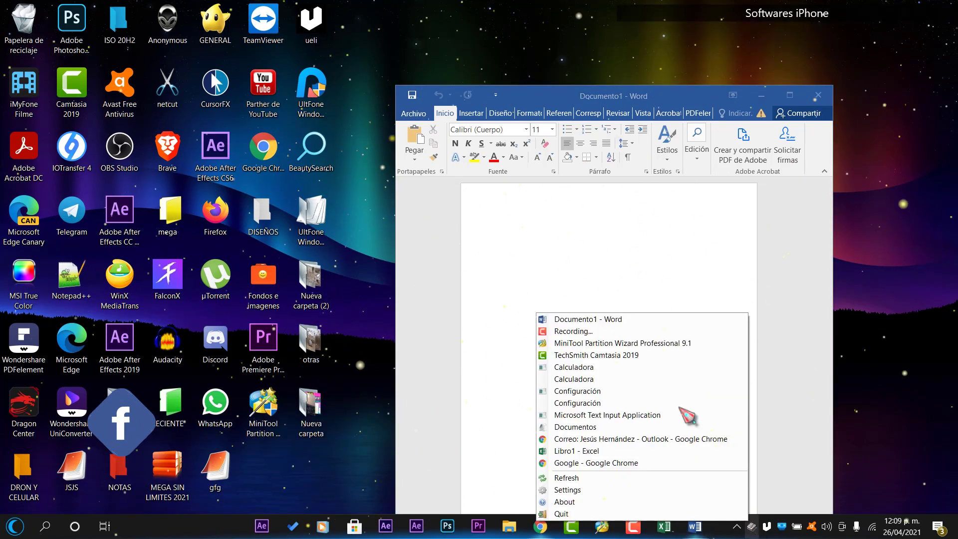
pyautogui.click(549, 323)
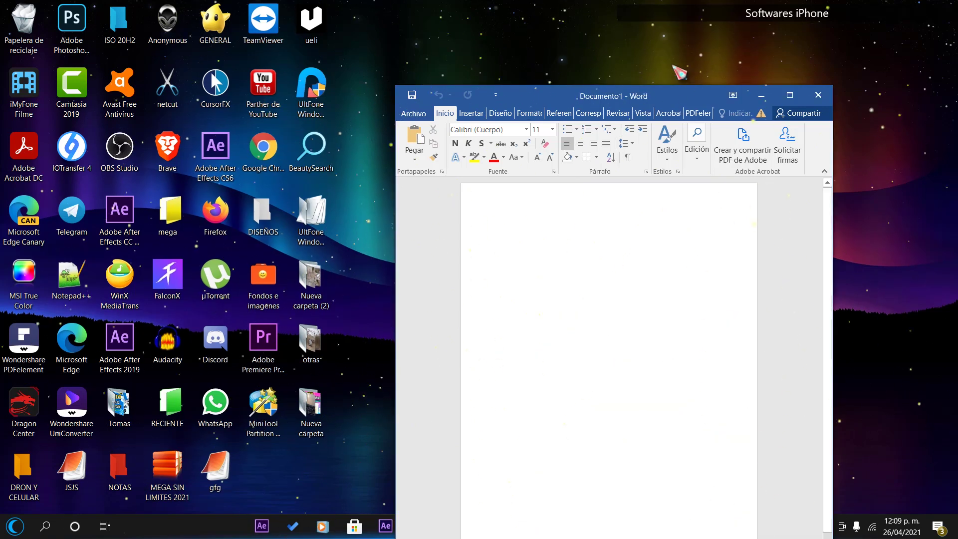
pyautogui.moveTo(635, 96); pyautogui.dragTo(710, 9)
# Show MiniTool Partition Wizard as a reduced window behind Word, move Word clear of it and minimize MiniTool
pyautogui.click(604, 528)
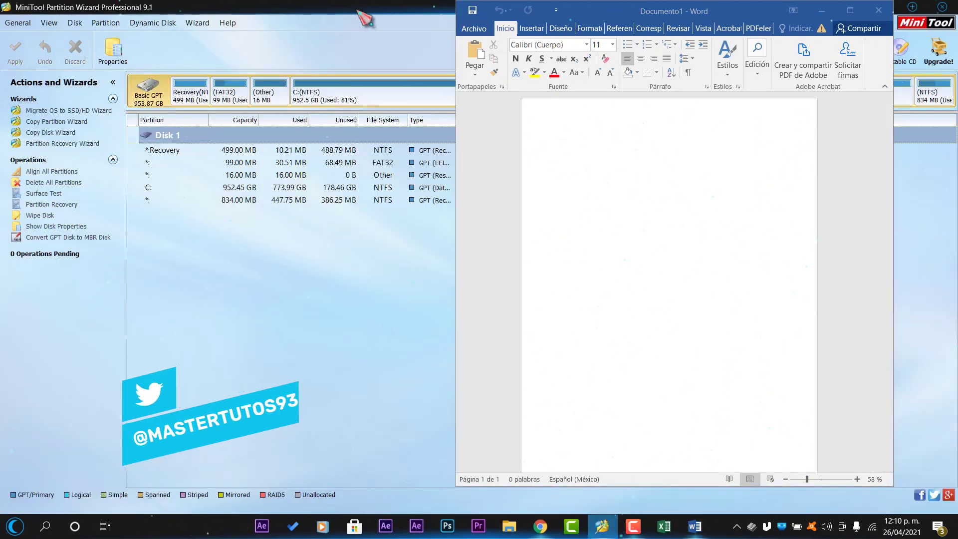
pyautogui.doubleClick(364, 19)
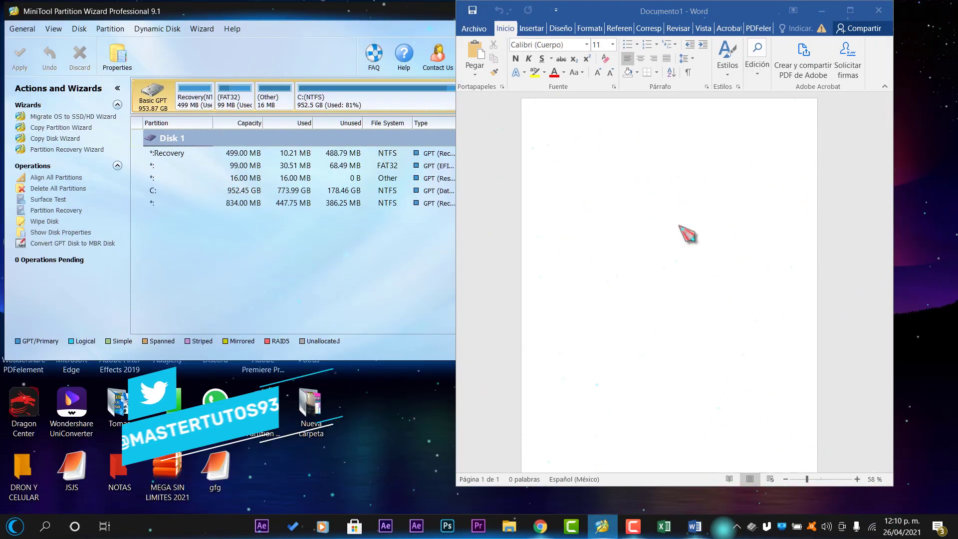
pyautogui.click(686, 235)
pyautogui.moveTo(619, 15); pyautogui.dragTo(736, 30)
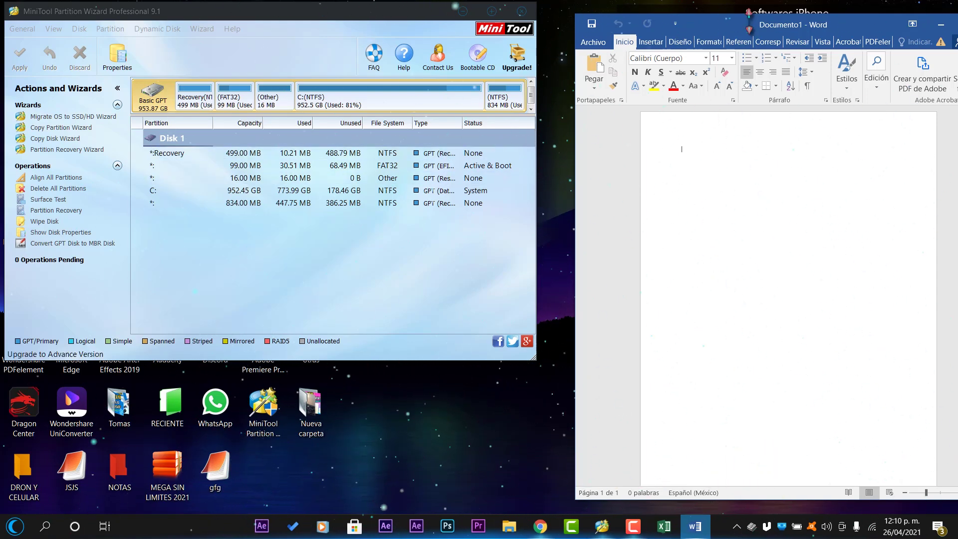
pyautogui.click(463, 11)
pyautogui.click(605, 320)
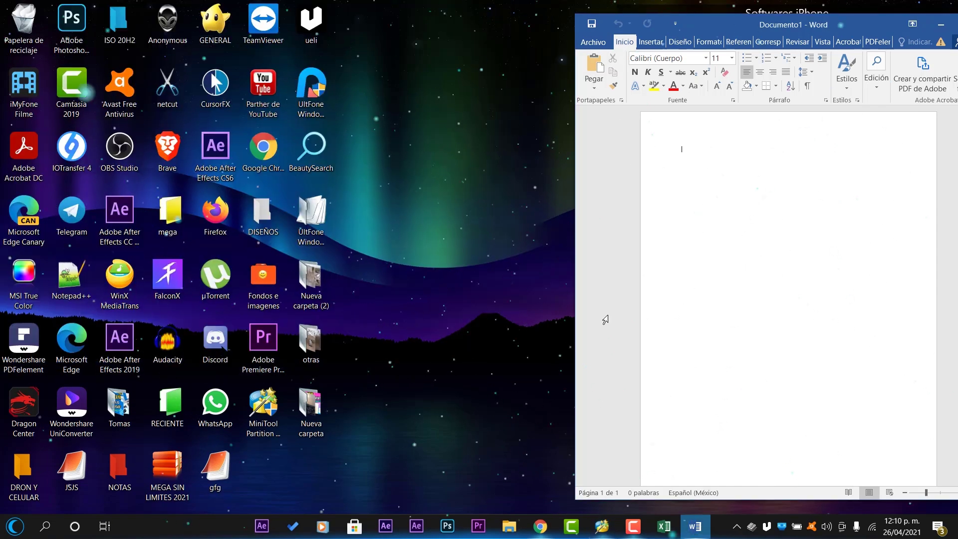
# Bring up the Libro1 Excel workbook behind the pinned Word window and try selecting cells, finishing with D4:L6
pyautogui.click(665, 527)
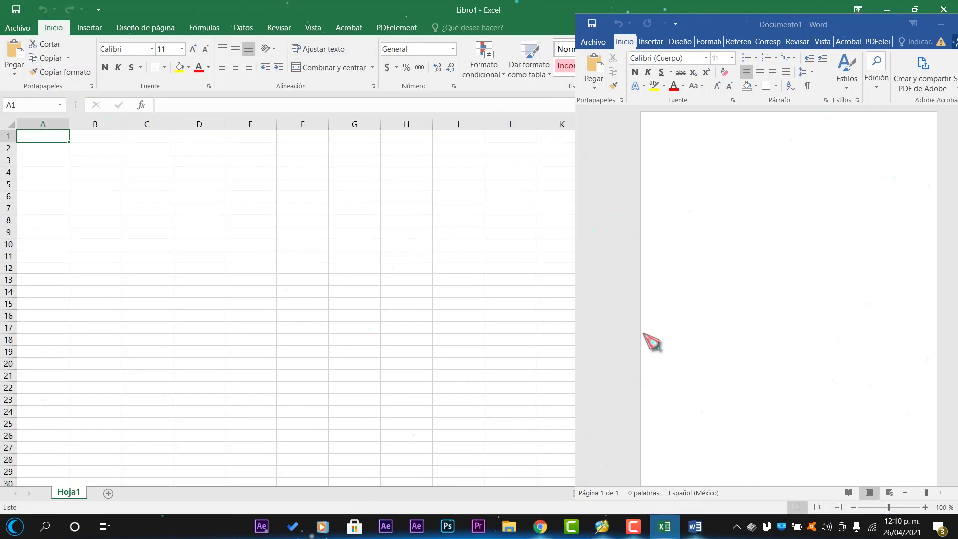
pyautogui.click(475, 208)
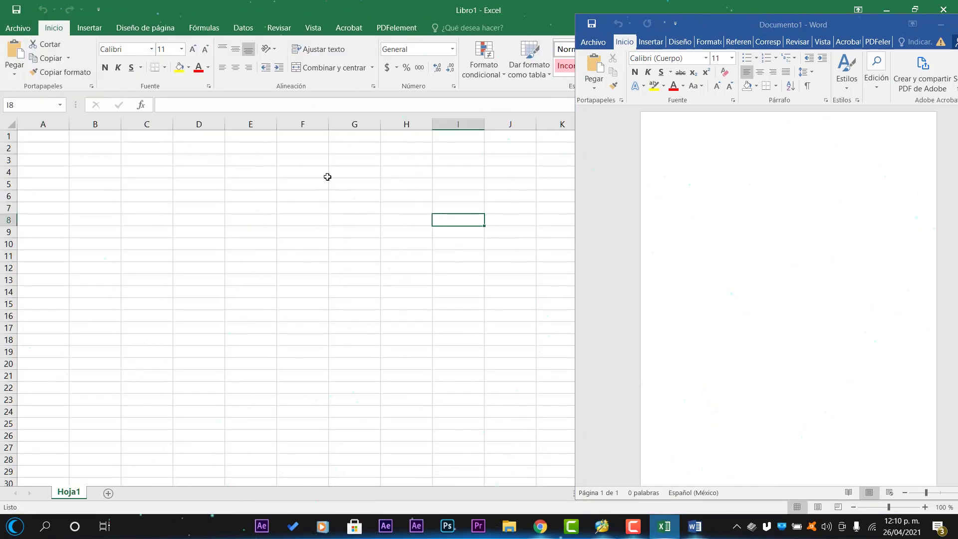
pyautogui.click(229, 168)
pyautogui.click(350, 202)
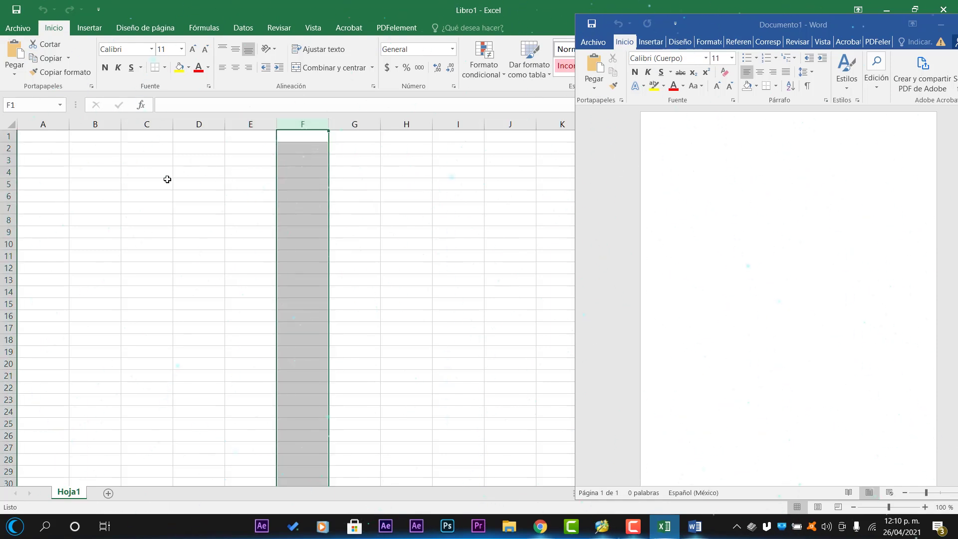
pyautogui.click(68, 147)
pyautogui.moveTo(175, 181); pyautogui.dragTo(701, 197)
pyautogui.click(702, 197)
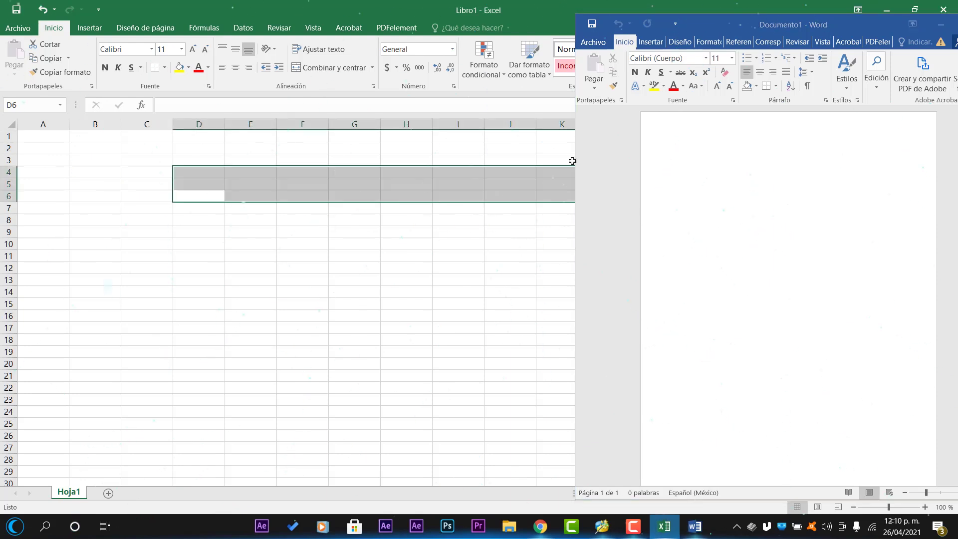
# Pin the Libro1 - Excel window on top with TopMostFriend, then reduce it and place it beside the Word window
pyautogui.rightClick(752, 526)
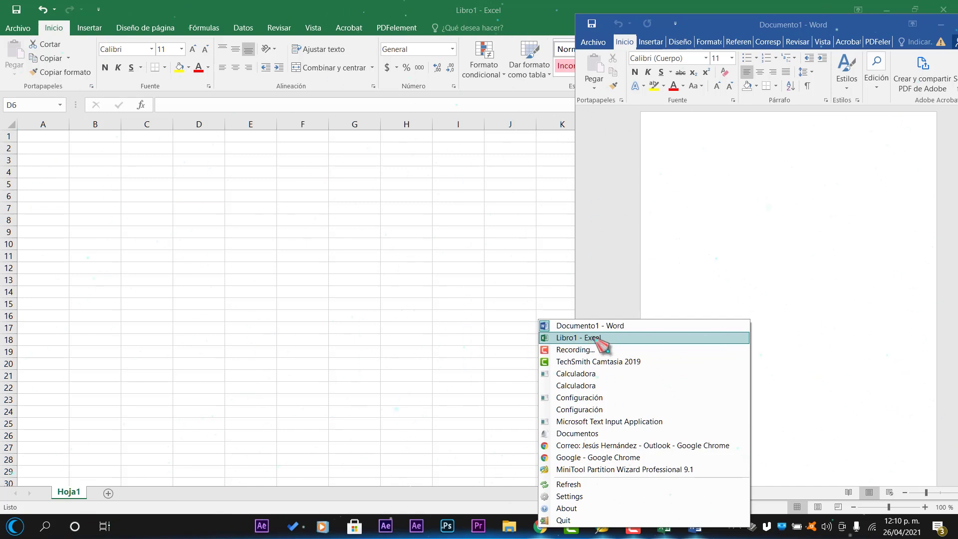
pyautogui.click(597, 339)
pyautogui.doubleClick(820, 9)
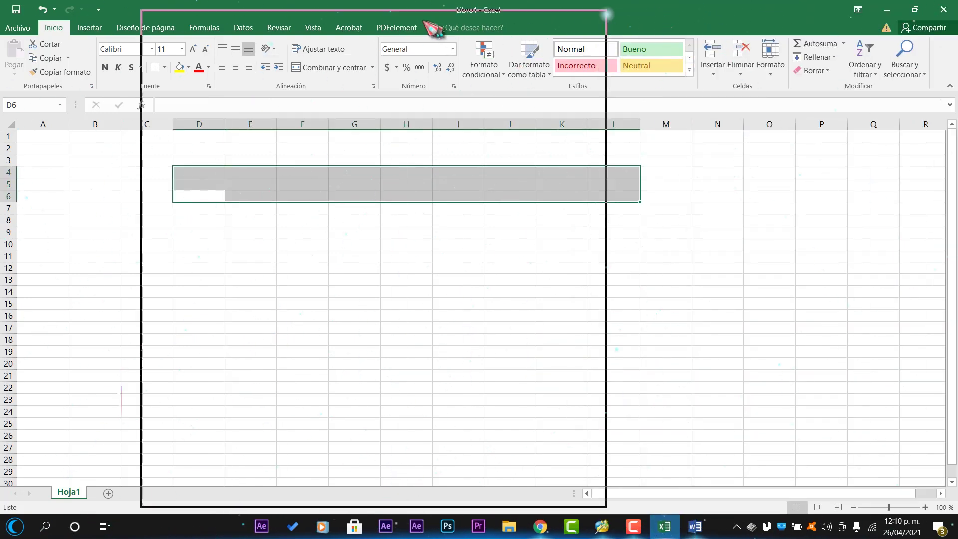
pyautogui.moveTo(742, 32); pyautogui.dragTo(723, 32)
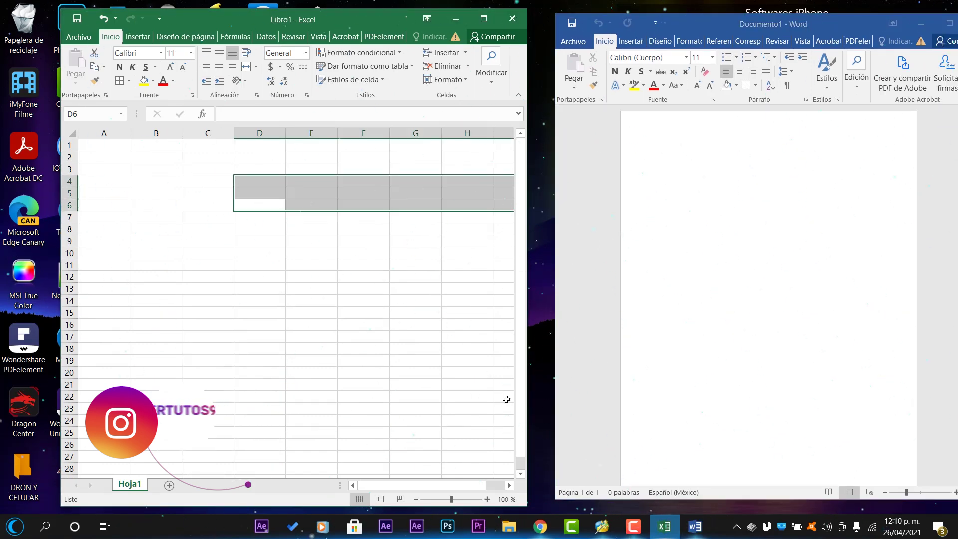
# Bring up Chrome behind the pinned Excel and Word windows, reduce and reposition it, and return focus to Word
pyautogui.moveTo(540, 527)
pyautogui.moveTo(633, 484)
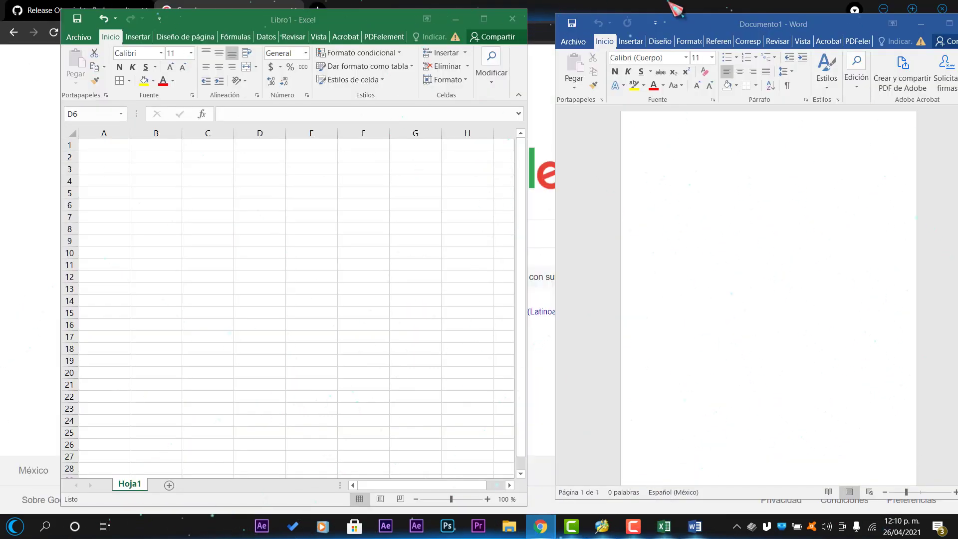
pyautogui.moveTo(534, 9)
pyautogui.mouseDown()
pyautogui.moveTo(532, 141)
pyautogui.moveTo(551, 129)
pyautogui.moveTo(549, 3)
pyautogui.mouseUp()
pyautogui.moveTo(549, 7); pyautogui.dragTo(395, 108)
pyautogui.moveTo(540, 71); pyautogui.dragTo(563, 13)
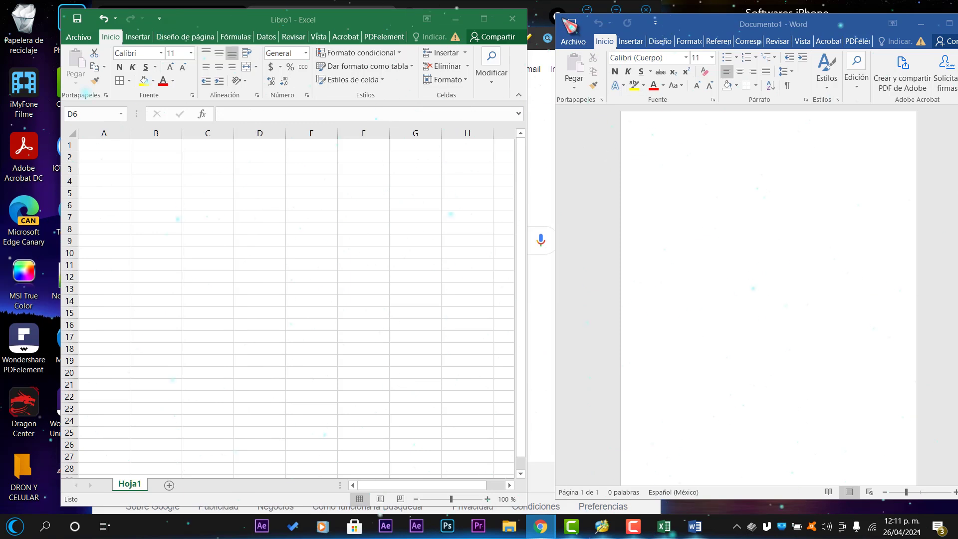
pyautogui.click(591, 19)
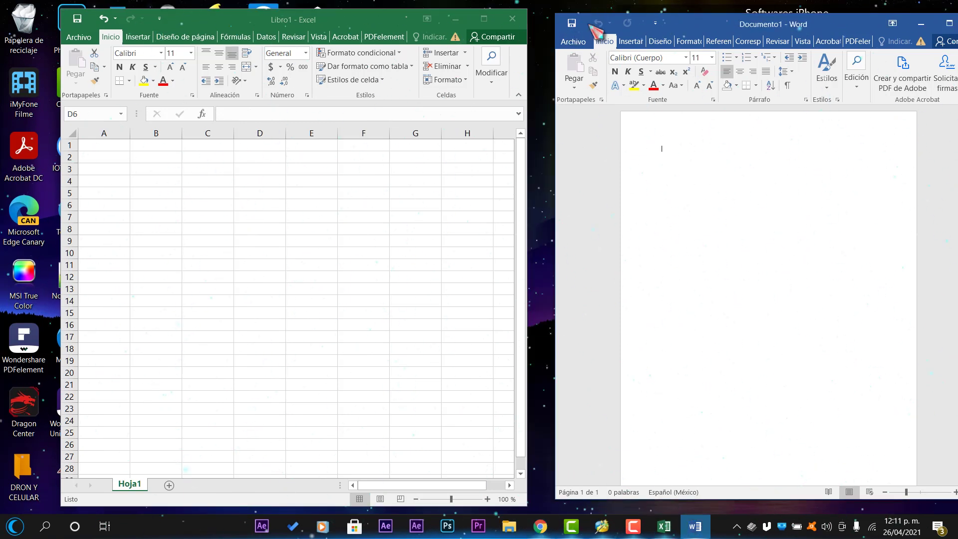
# Release the Excel and Word windows from always-on-top in TopMostFriend and minimize both
pyautogui.rightClick(752, 533)
pyautogui.click(551, 342)
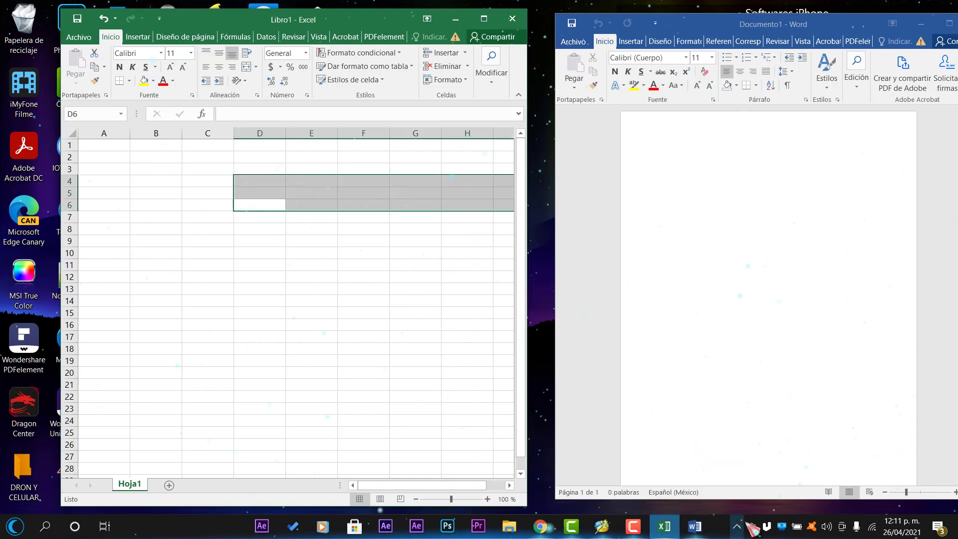
pyautogui.rightClick(748, 527)
pyautogui.click(553, 320)
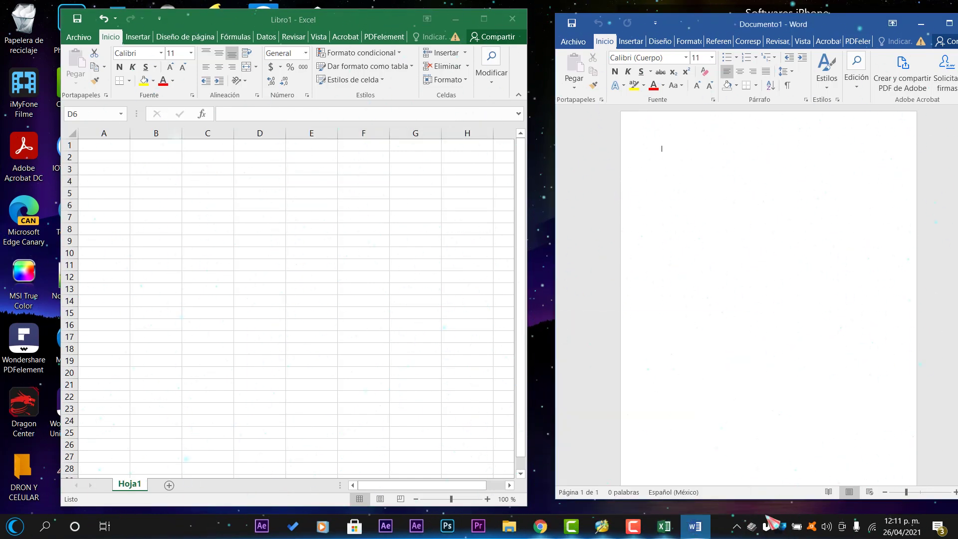
pyautogui.click(455, 19)
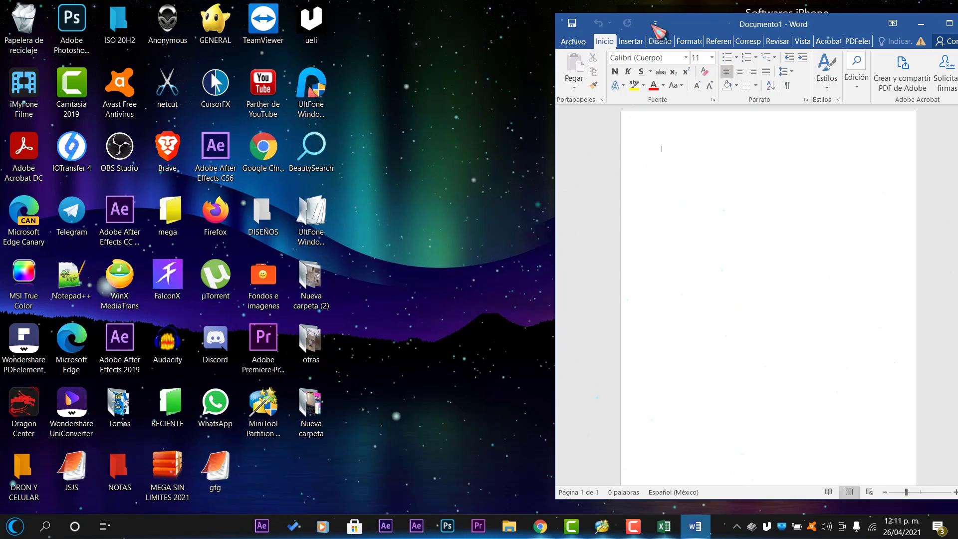
pyautogui.click(920, 24)
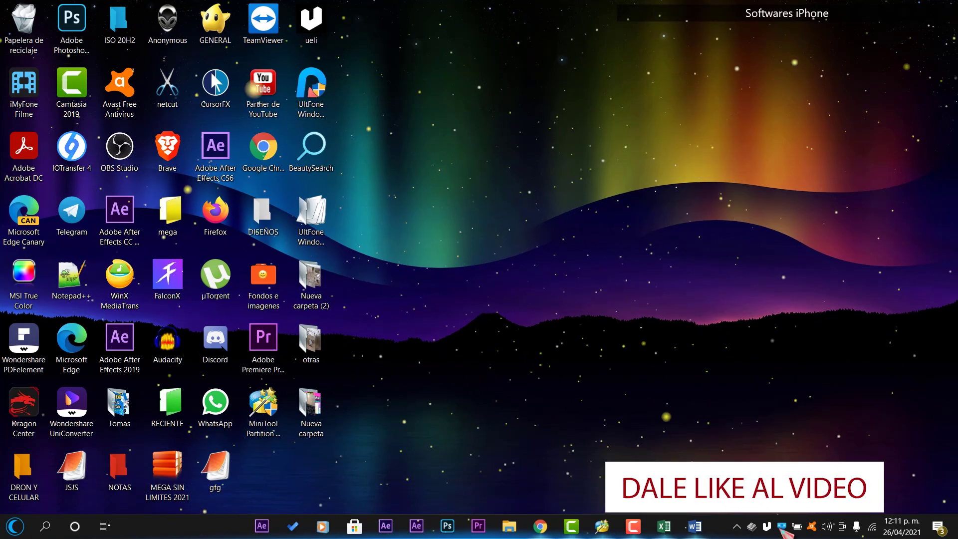
# Examine TopMostFriend's window list on the desktop and again with Microsoft Store open
pyautogui.click(753, 526)
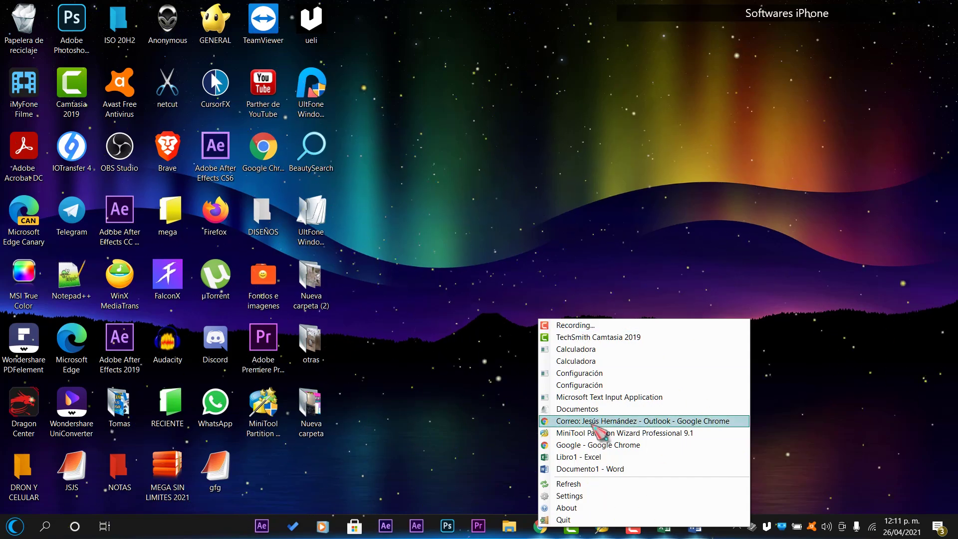
pyautogui.click(354, 526)
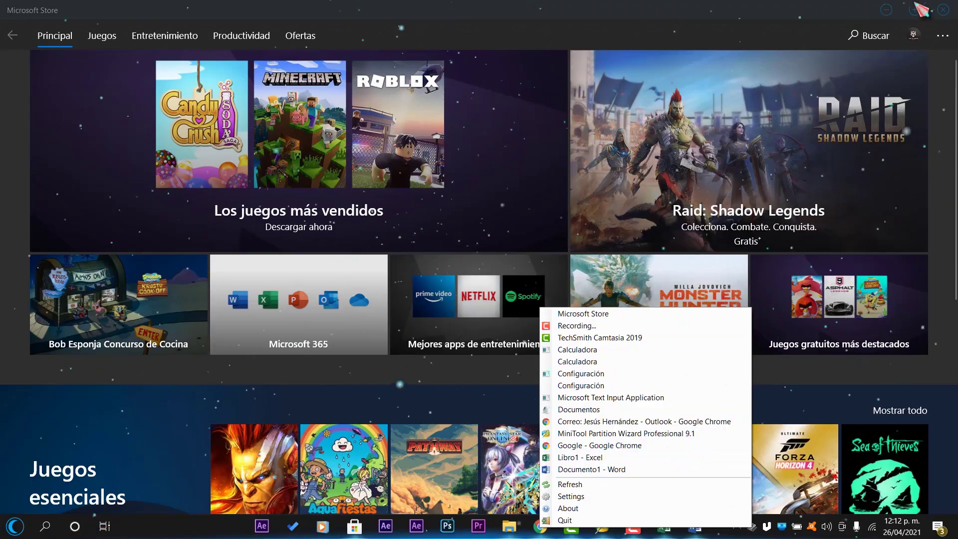
pyautogui.click(670, 445)
pyautogui.click(751, 527)
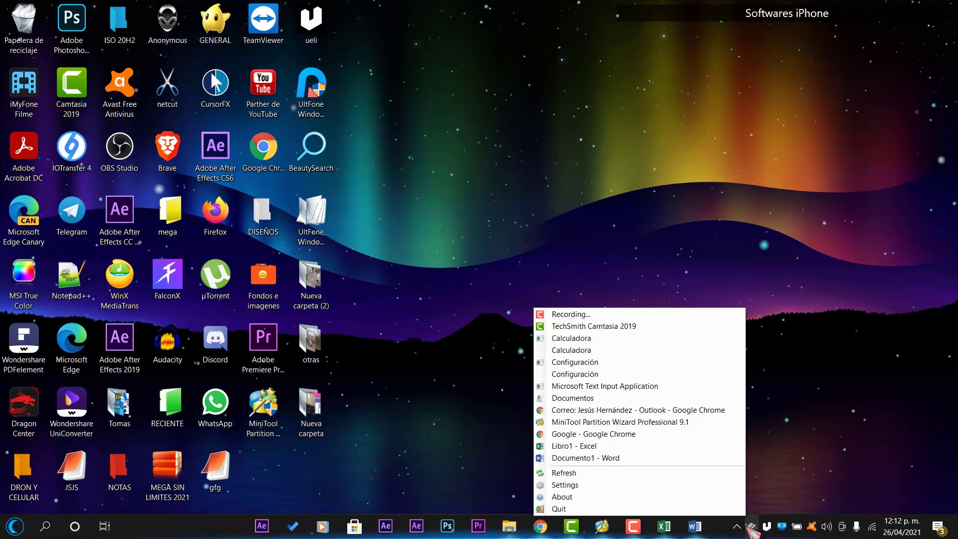
# Pin the TechSmith Camtasia 2019 window on top with TopMostFriend and restore it to a smaller size
pyautogui.click(562, 328)
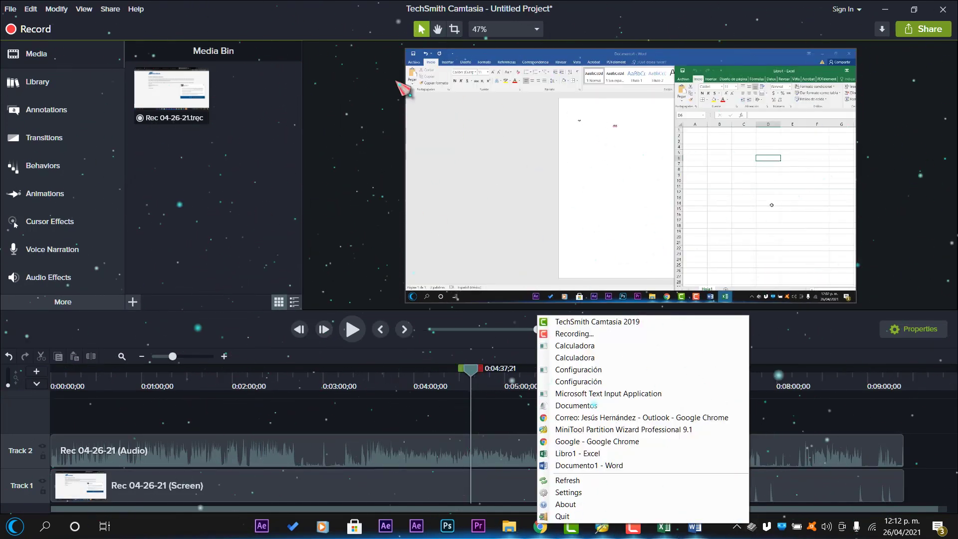
pyautogui.click(559, 325)
pyautogui.click(914, 10)
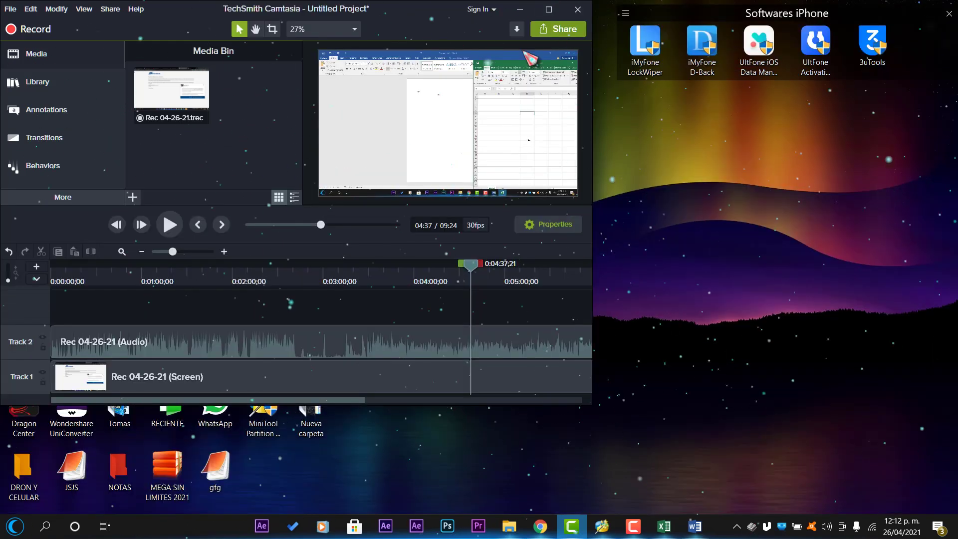
# Bring up other programs behind the pinned Camtasia window and move the reduced Chrome window partly beneath it
pyautogui.click(603, 527)
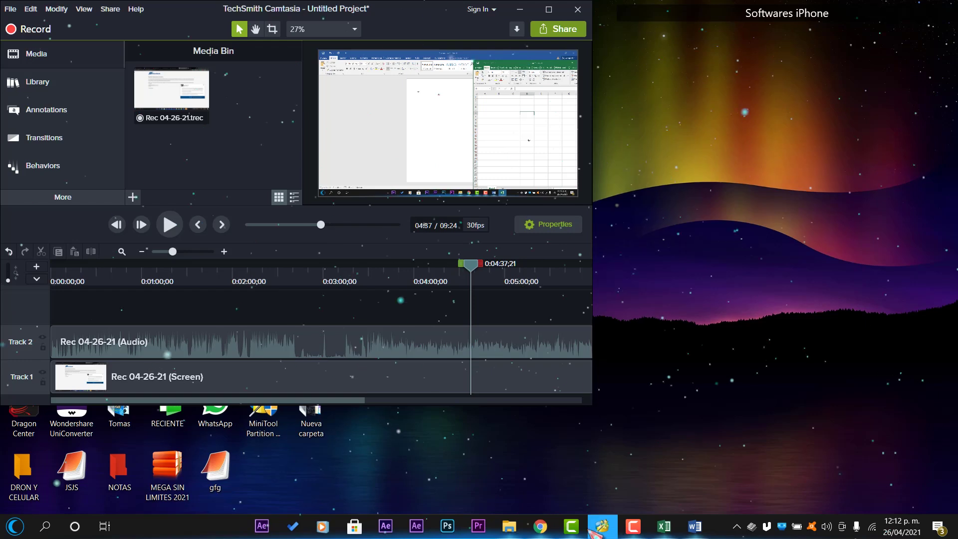
pyautogui.moveTo(541, 526)
pyautogui.click(612, 466)
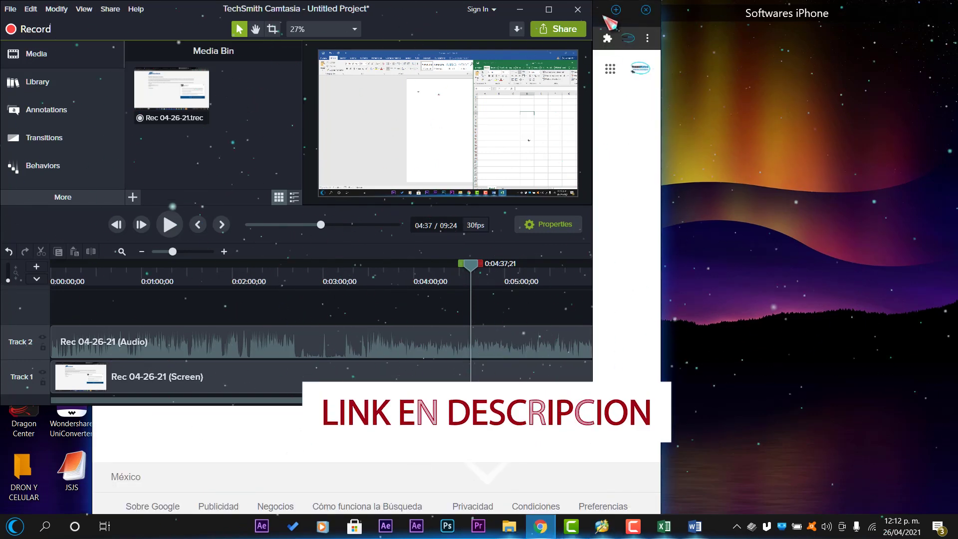
pyautogui.press('super+Down')
pyautogui.moveTo(695, 59); pyautogui.dragTo(688, 104)
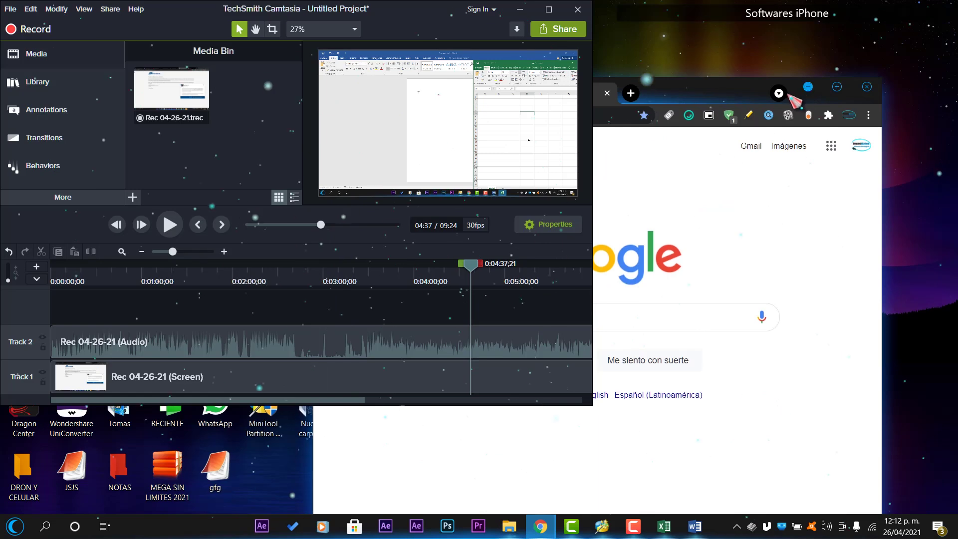
# Minimize the Chrome and Camtasia windows to clear the desktop
pyautogui.click(813, 85)
pyautogui.click(520, 10)
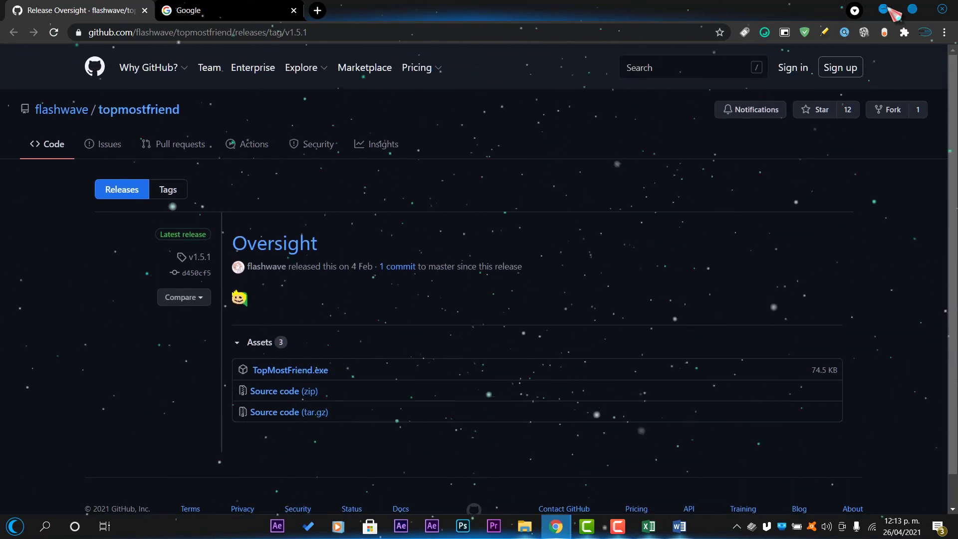
pyautogui.click(890, 10)
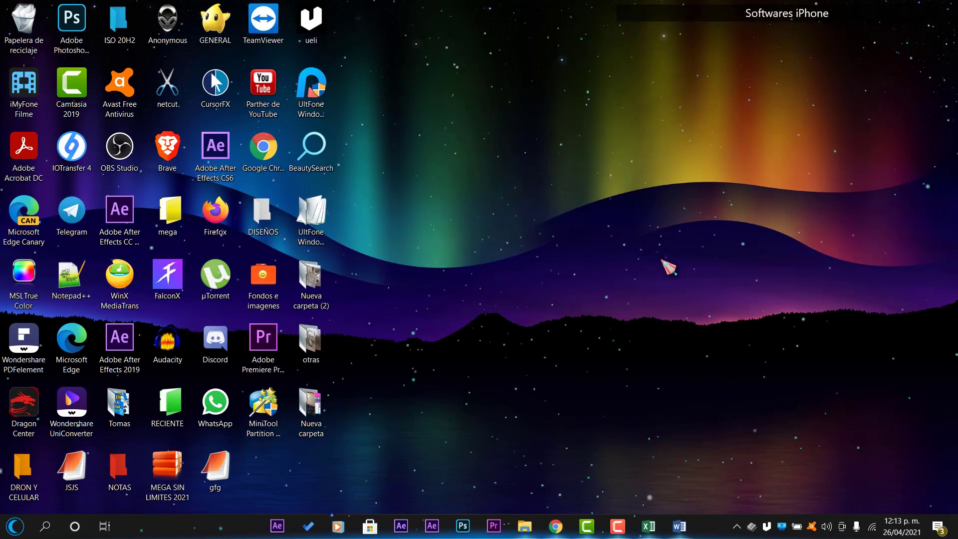